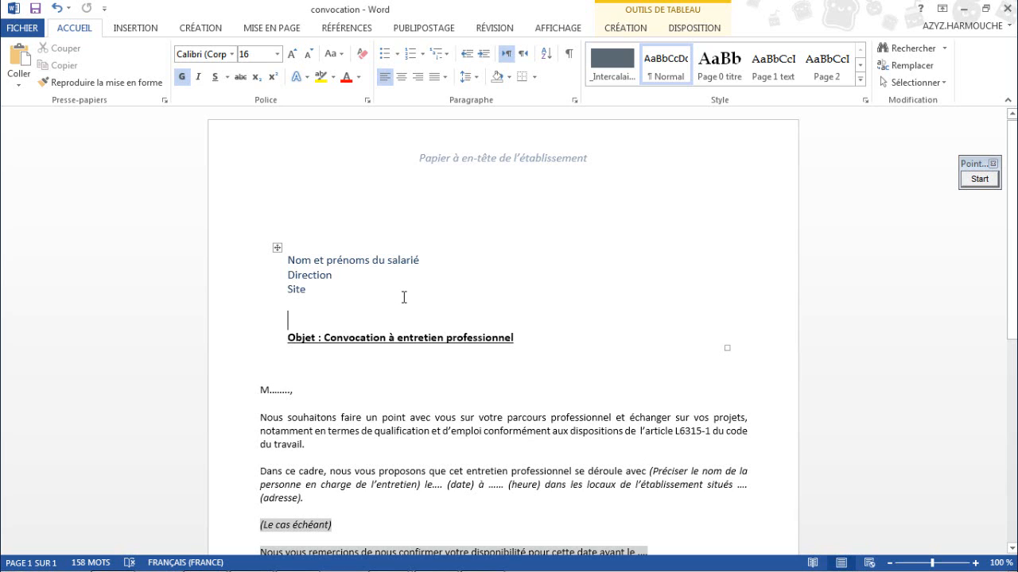
Switch to the file explorer, open the workbook "Base de données des salariés" from the 13 Publipostage folder and maximize its window.
mouse_move(278, 570)
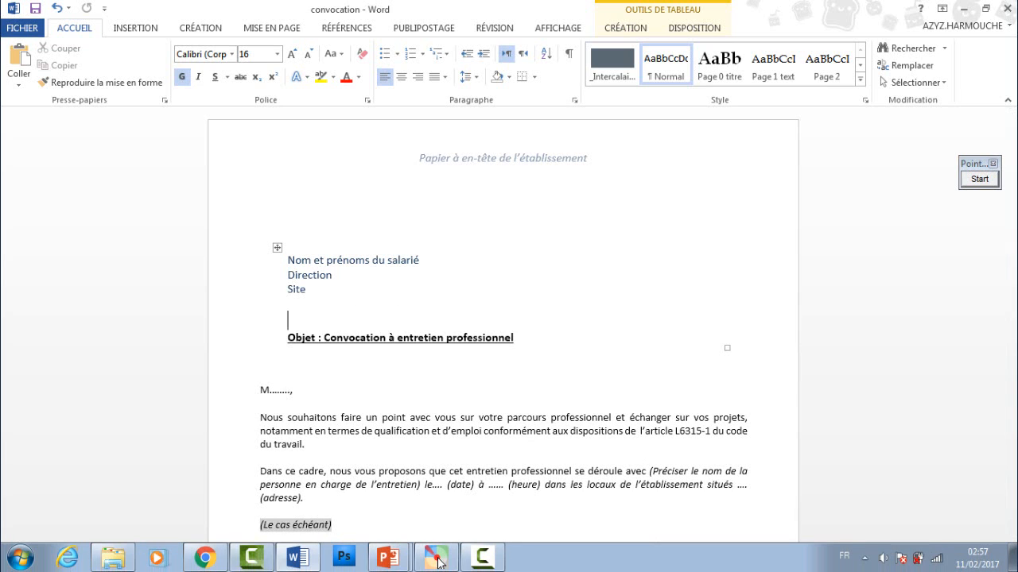
click(117, 559)
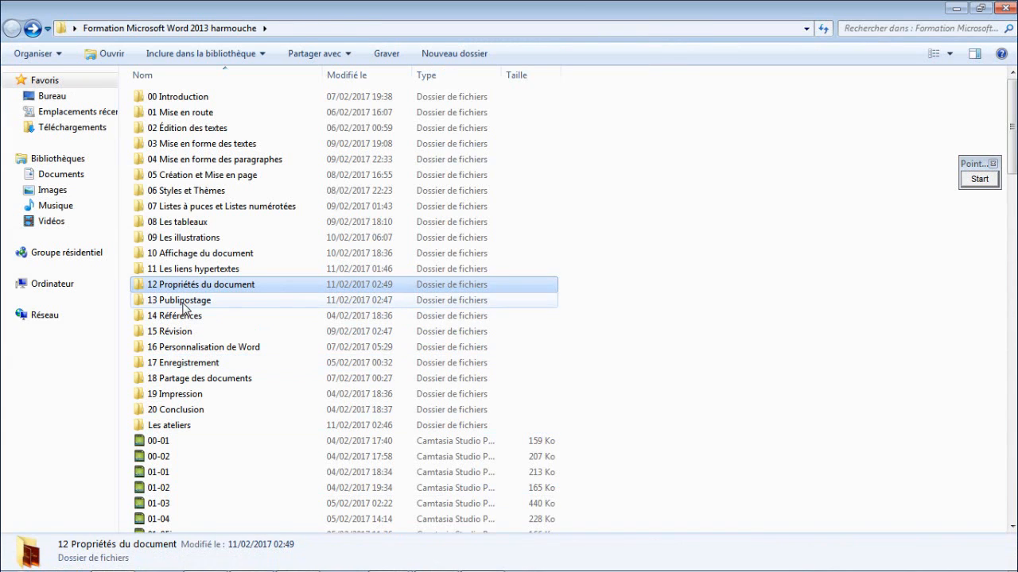
double_click(197, 300)
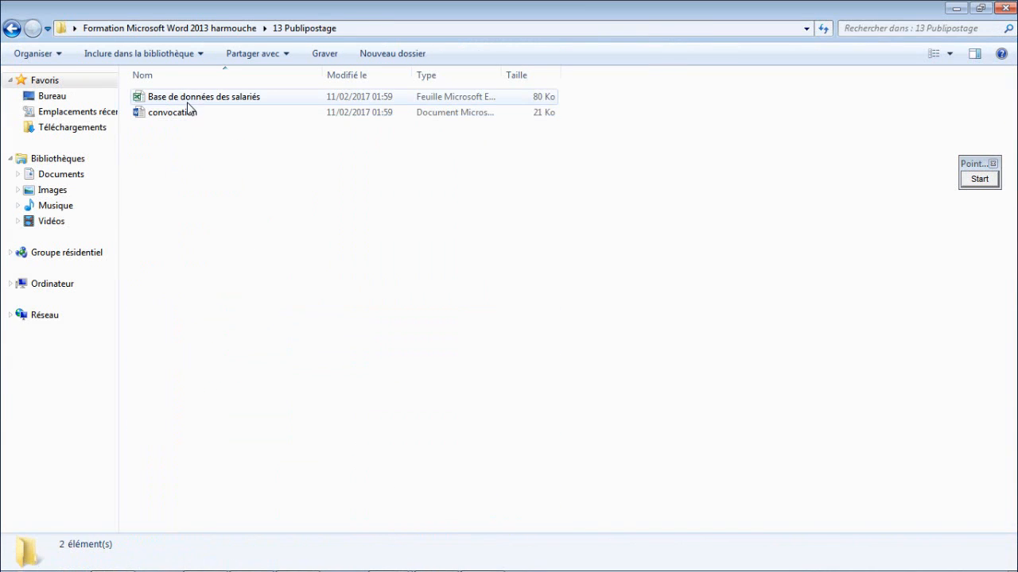
click(225, 103)
double_click(226, 102)
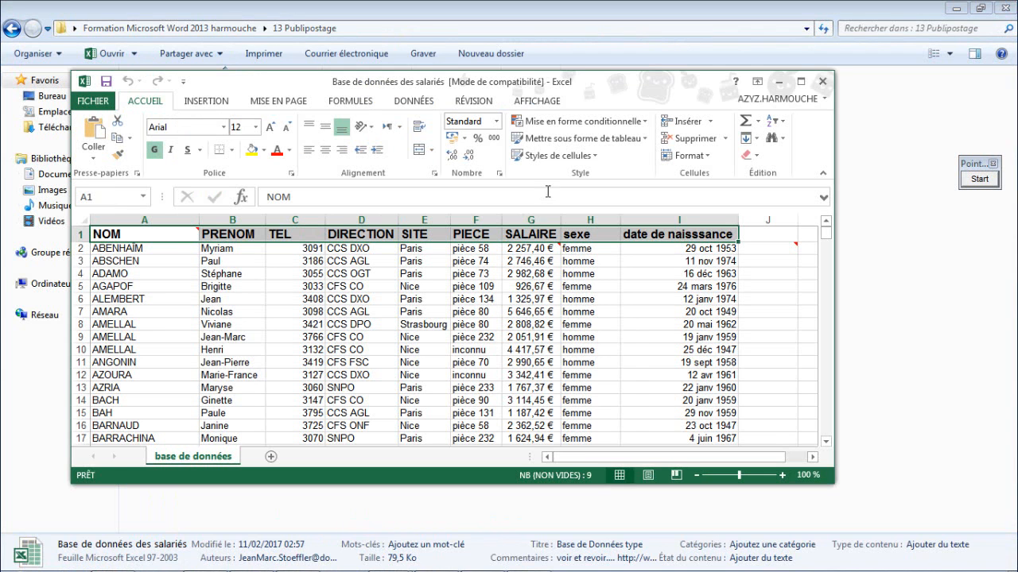
click(800, 81)
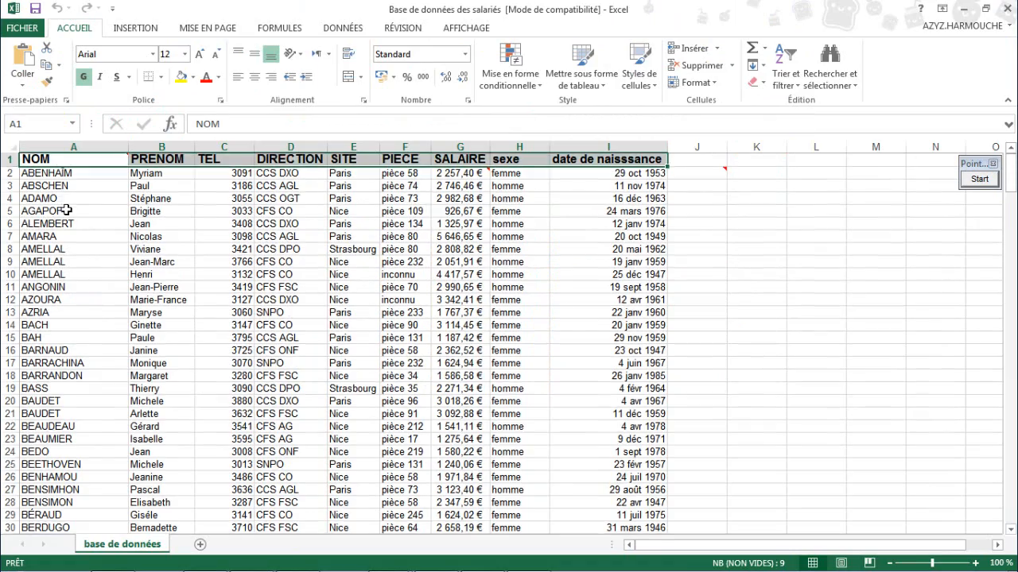
Look through the employee list and select all entries of the NOM column from A2 down.
scroll(68, 210, down, 13)
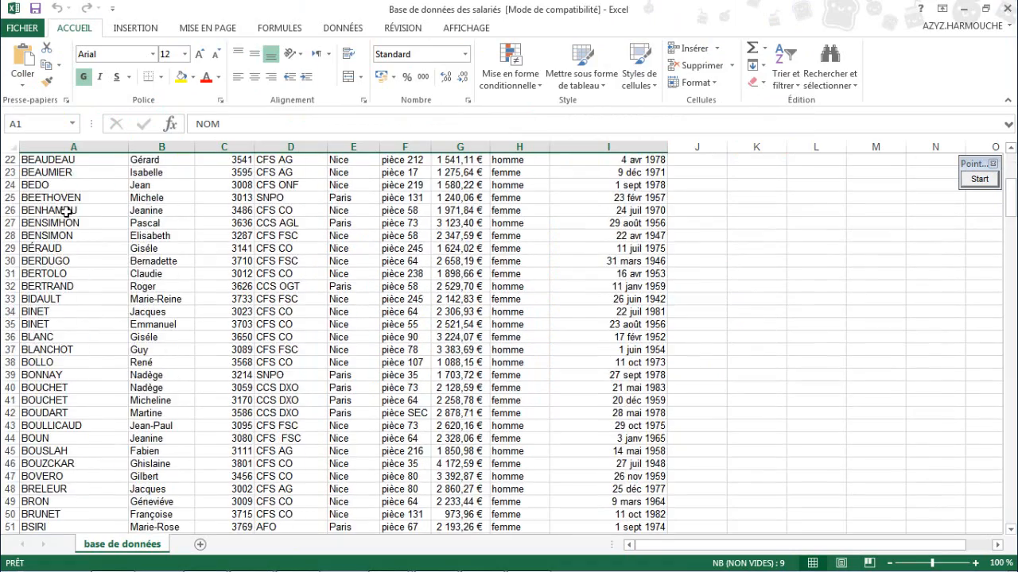
scroll(68, 215, up, 13)
scroll(68, 215, up, 1)
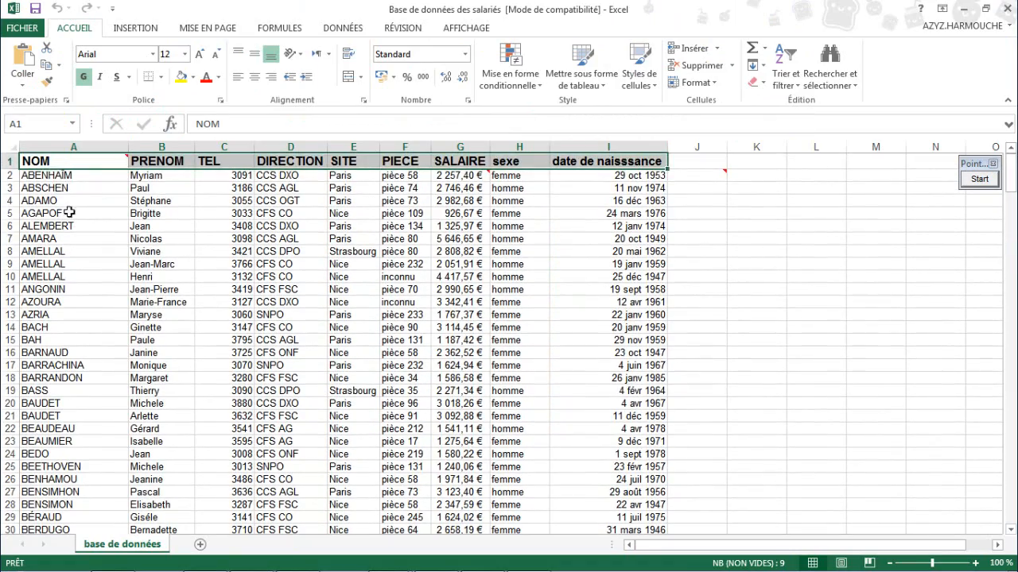
click(50, 177)
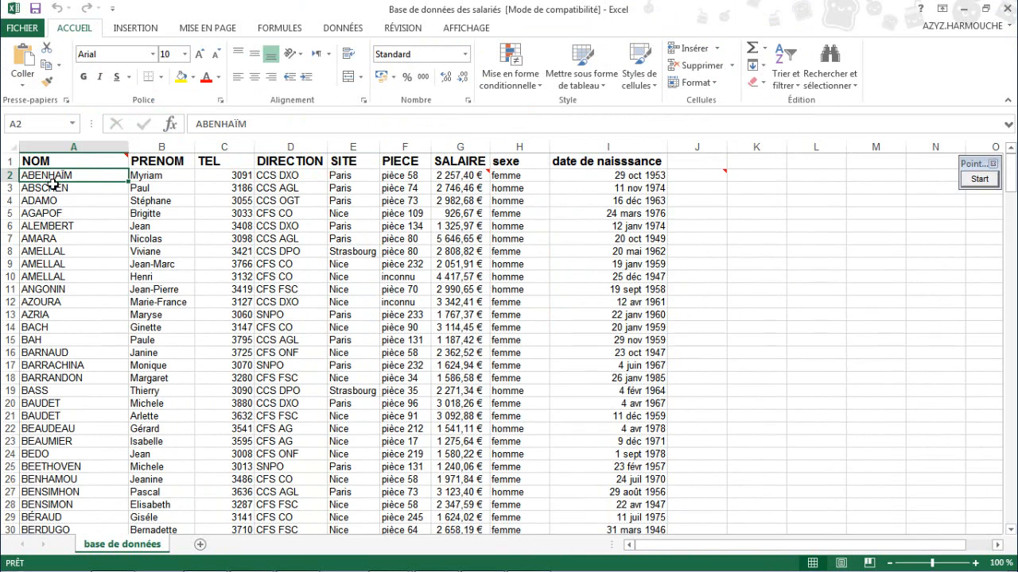
key(ctrl+shift+Down)
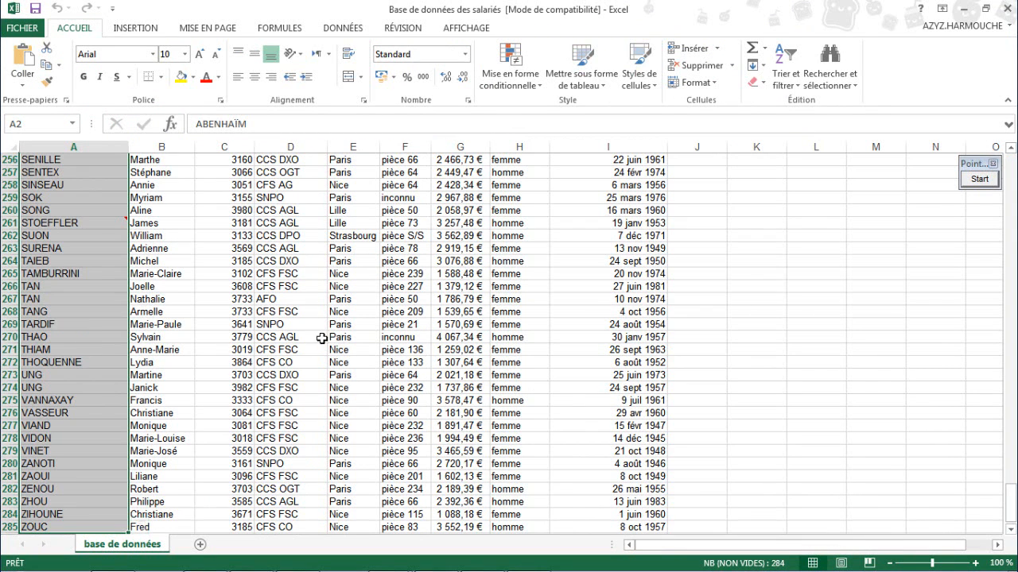
Switch back to the convocation document in Word and start the step-by-step mail merge wizard.
click(297, 558)
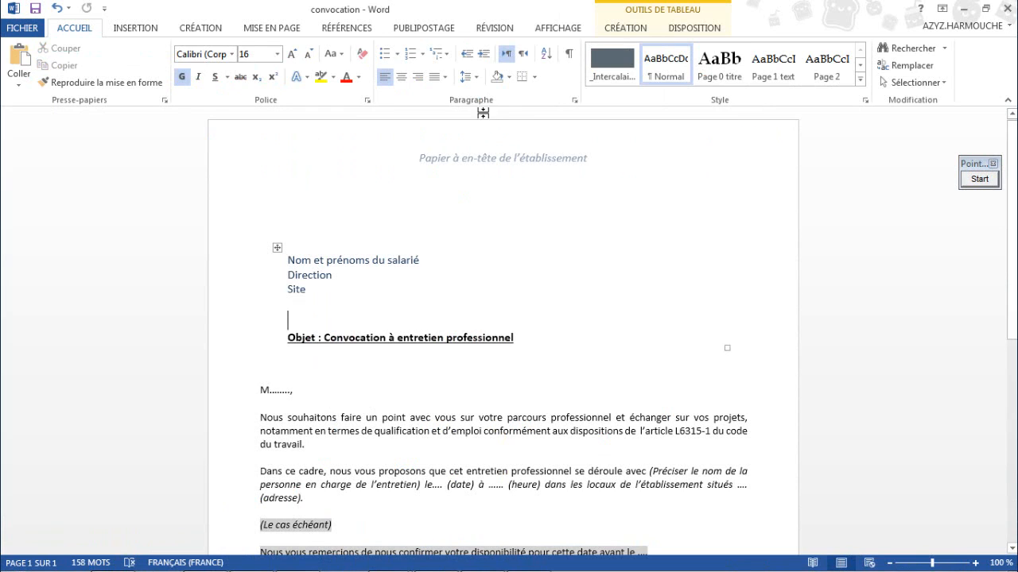
click(427, 33)
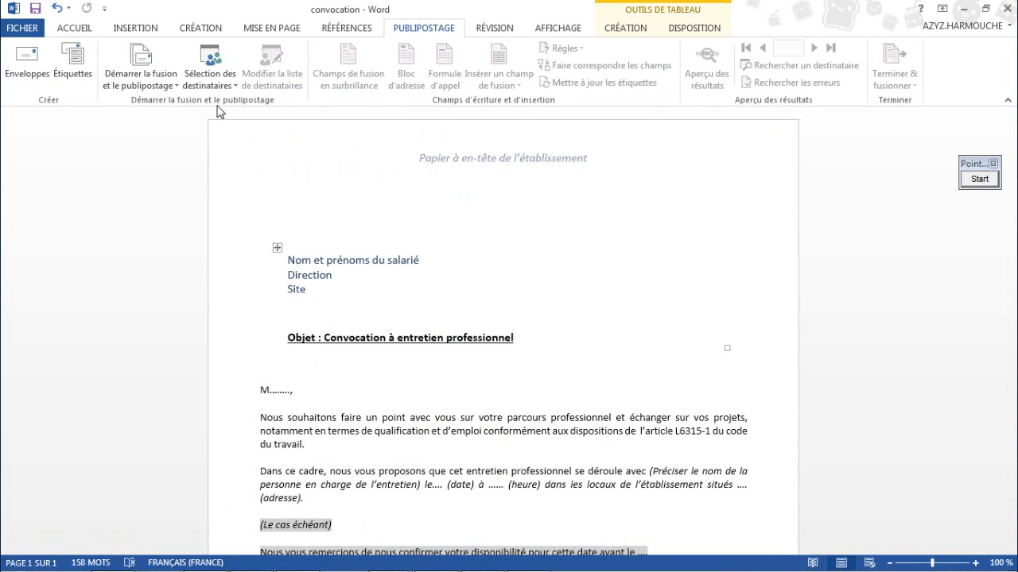
click(156, 86)
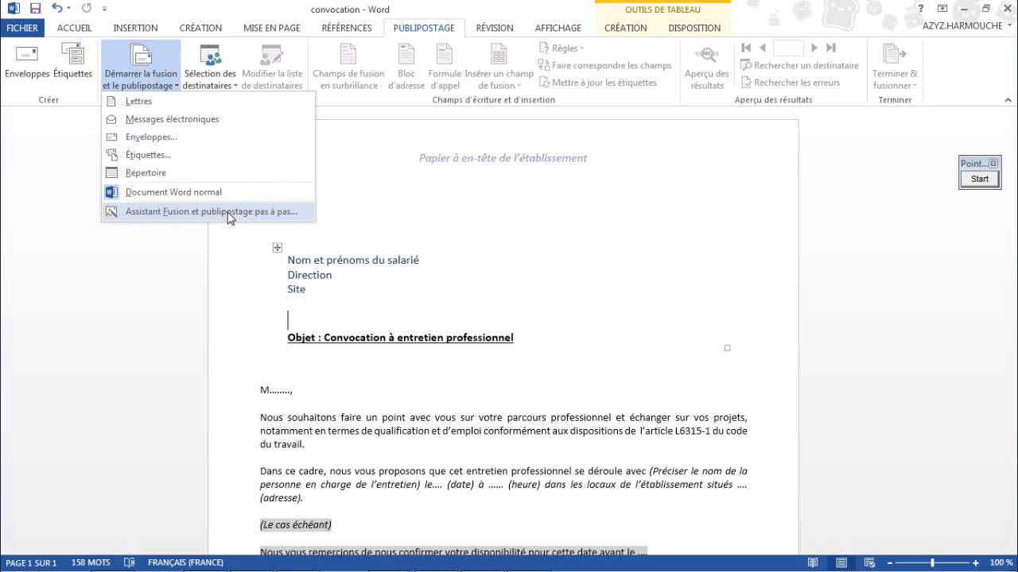
click(262, 212)
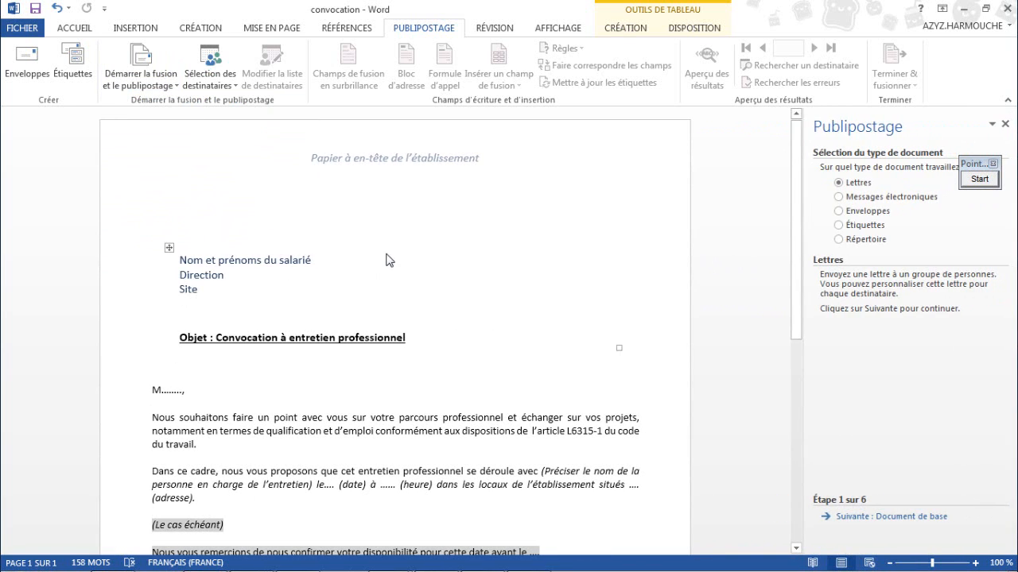
click(993, 164)
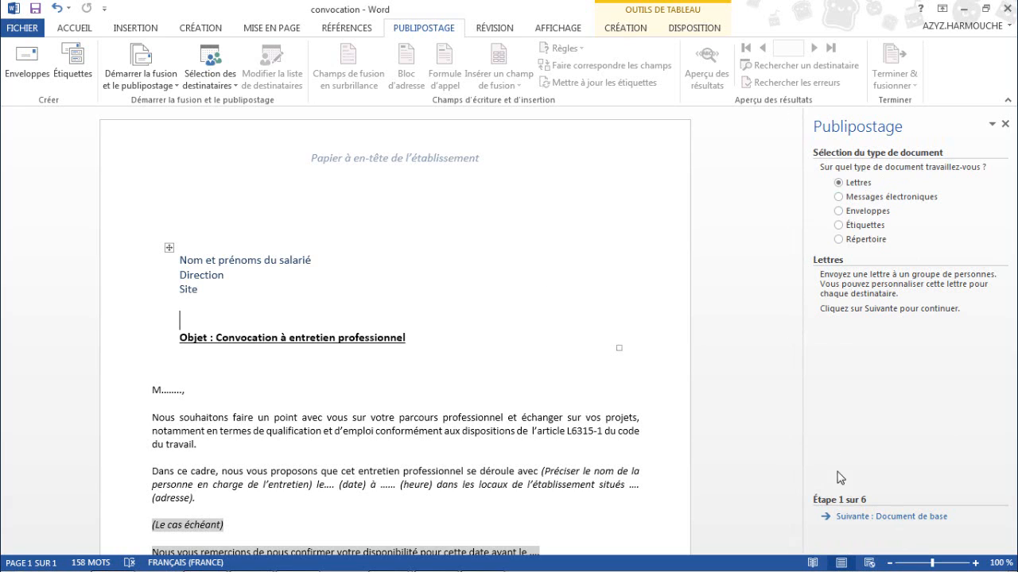
Keep Lettres as the document type and the current document as the base, and advance to recipient selection.
click(878, 517)
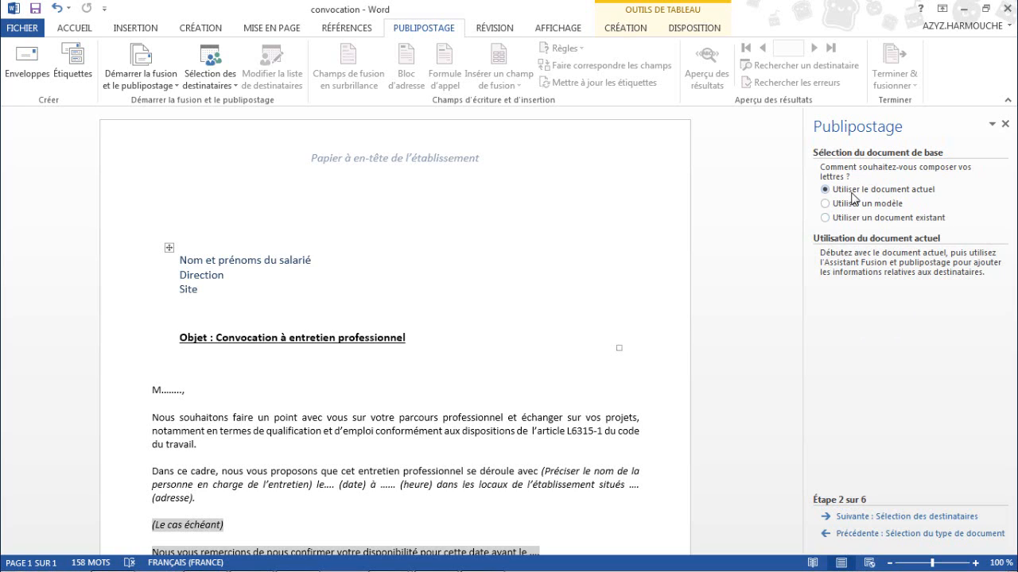
click(259, 302)
click(868, 522)
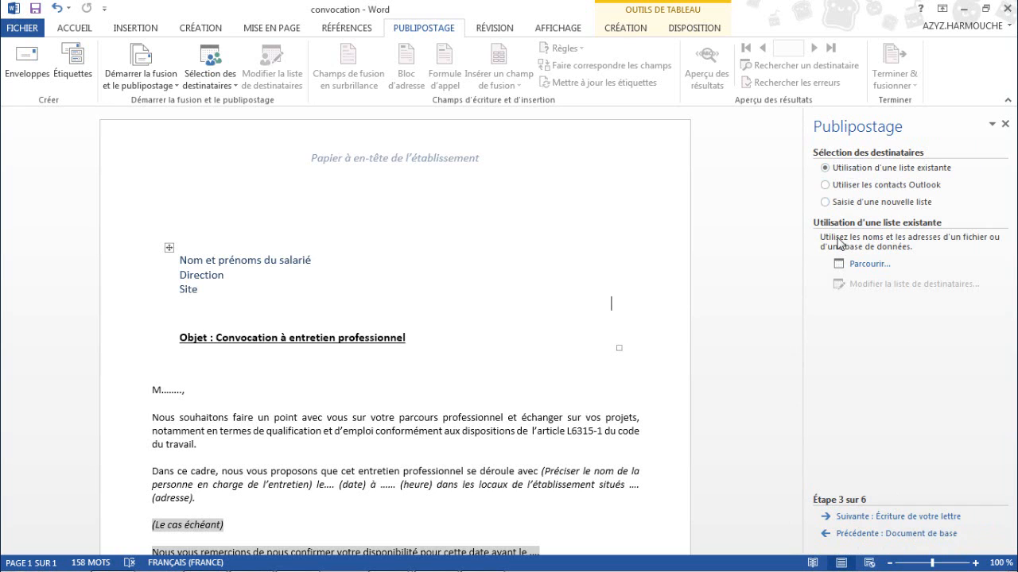
Use the 'base de données$' table of "Base de données des salariés" in the 13 Publipostage folder as the recipient list, with first-row headers.
click(863, 264)
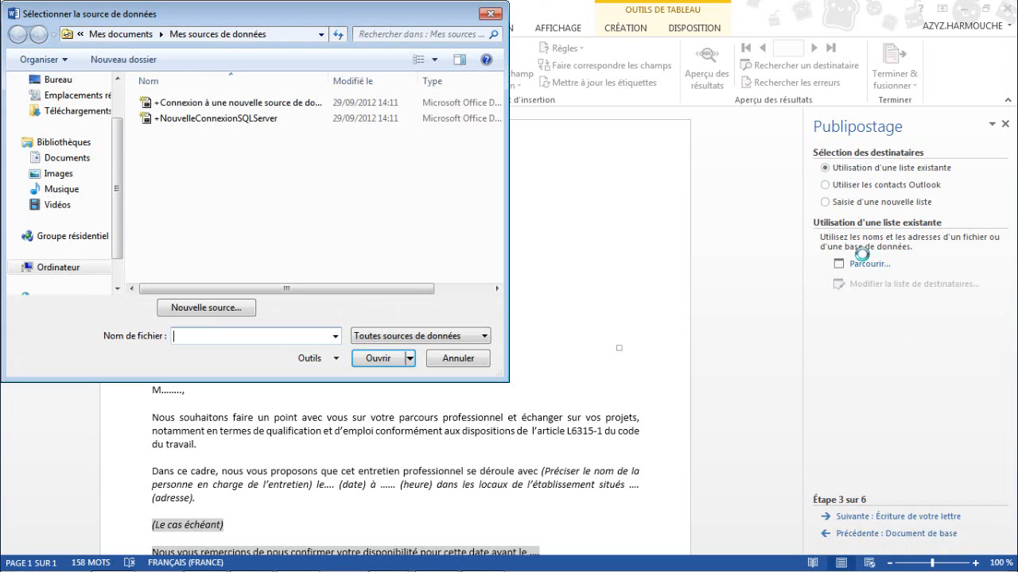
drag(227, 18, 298, 27)
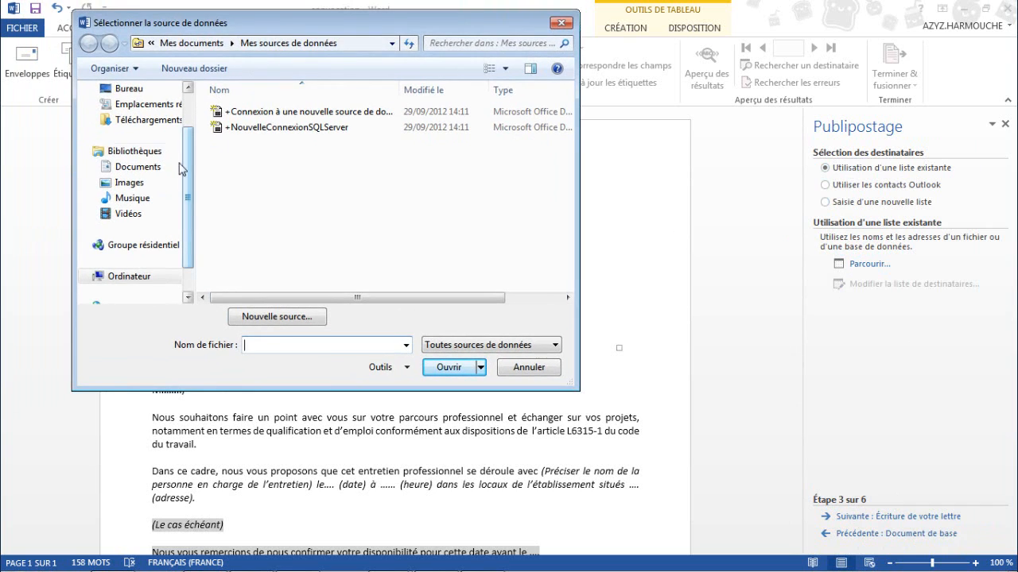
click(130, 89)
drag(570, 140, 564, 184)
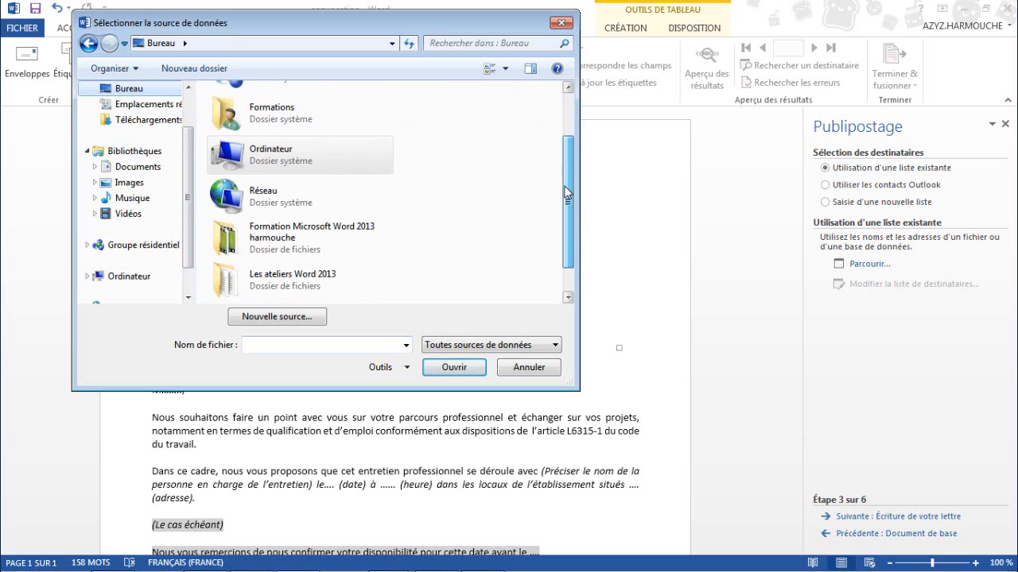
double_click(288, 220)
drag(570, 143, 569, 177)
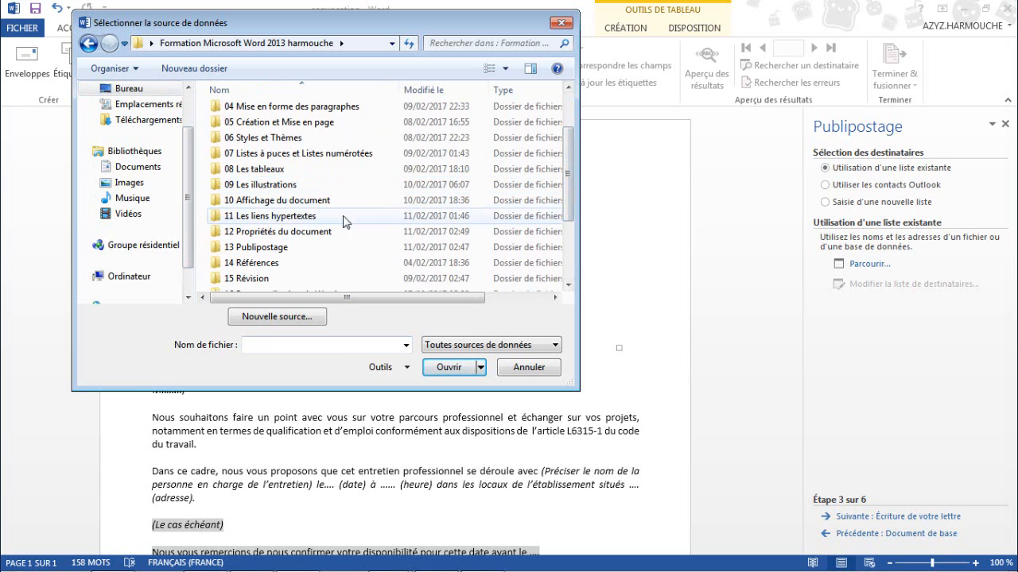
double_click(267, 249)
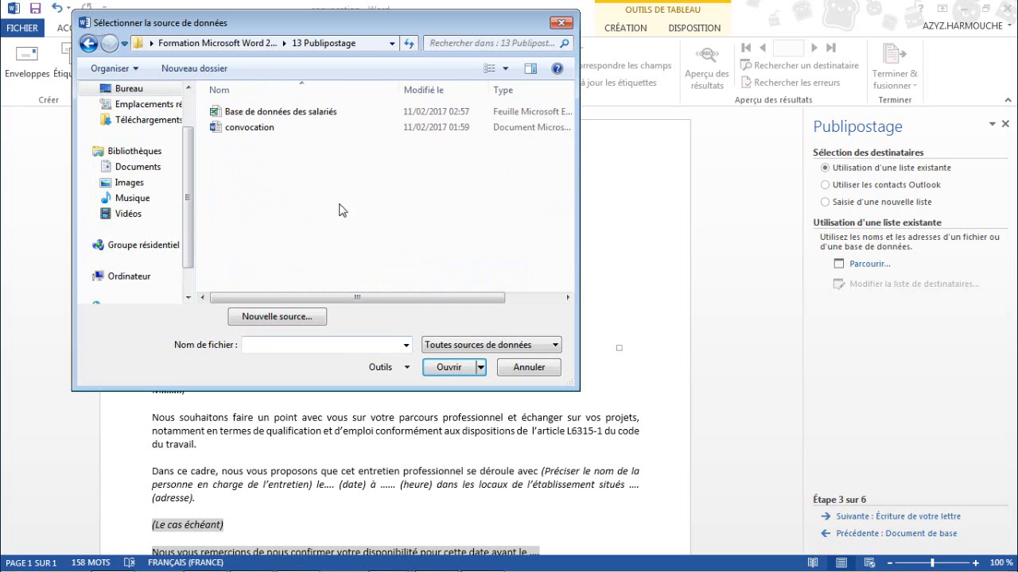
click(263, 118)
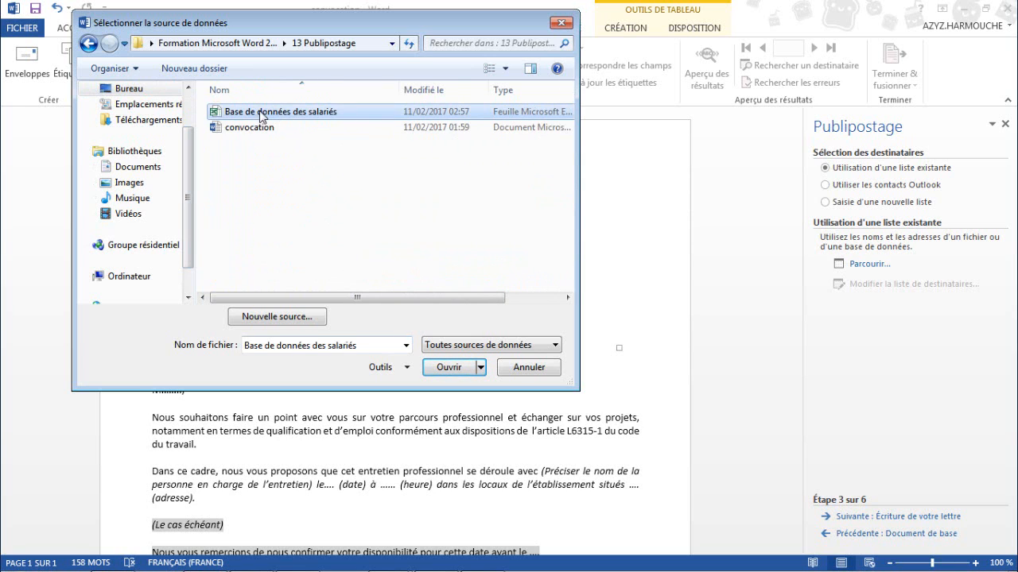
click(447, 368)
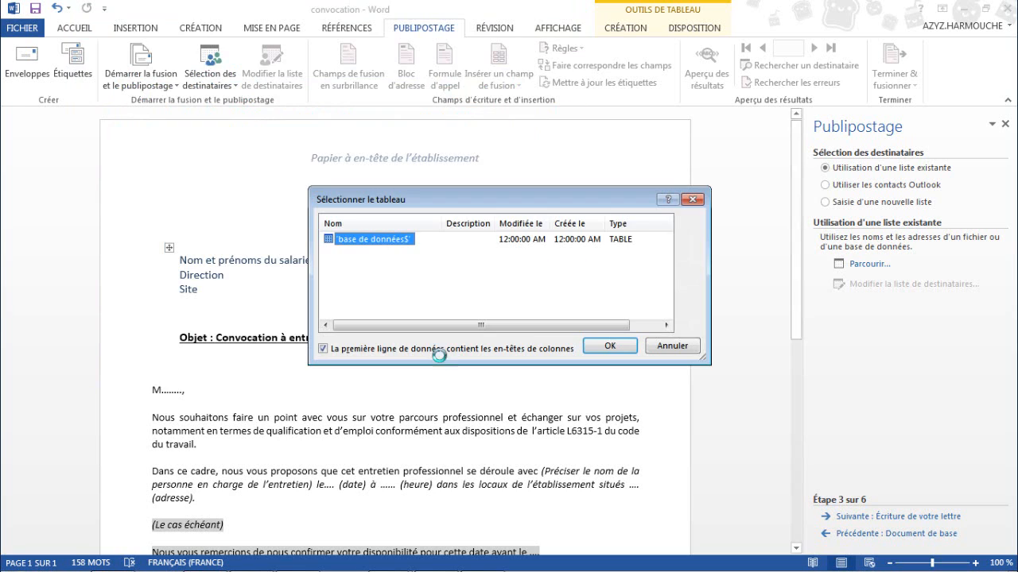
click(609, 346)
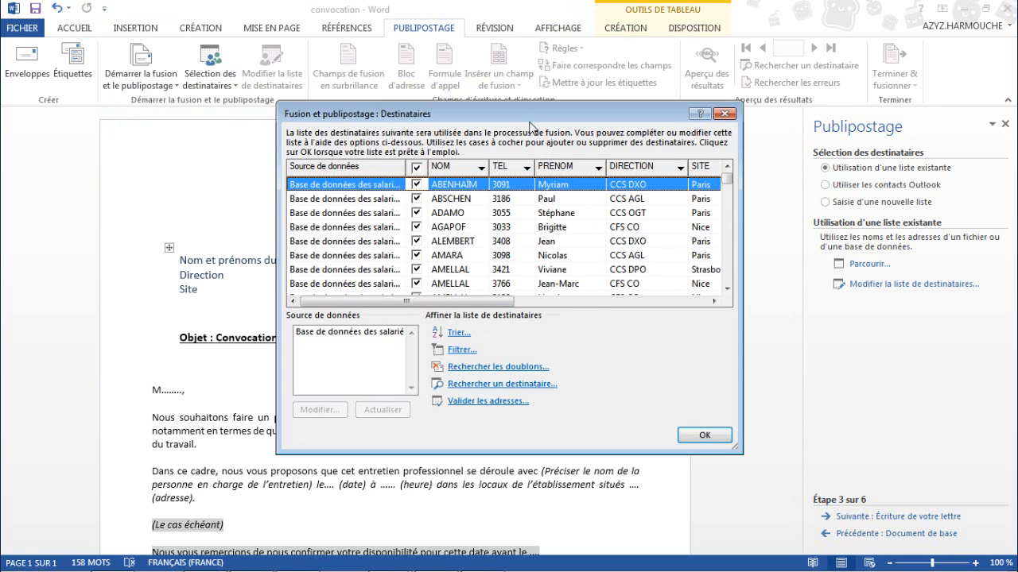
Review the merge recipients, accept the list with everyone included and advance to the letter-writing stage.
drag(525, 120, 469, 108)
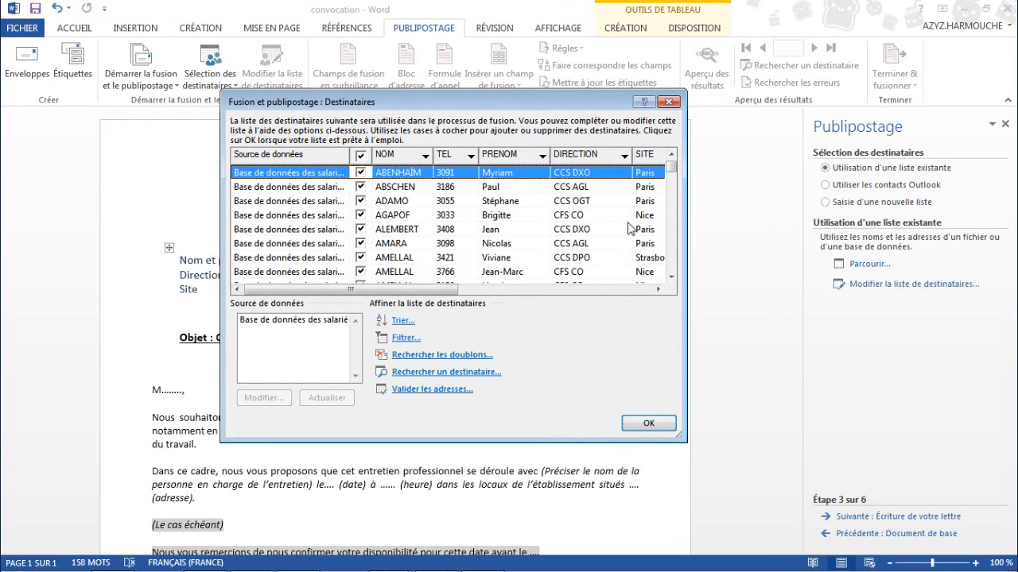
drag(672, 175, 675, 198)
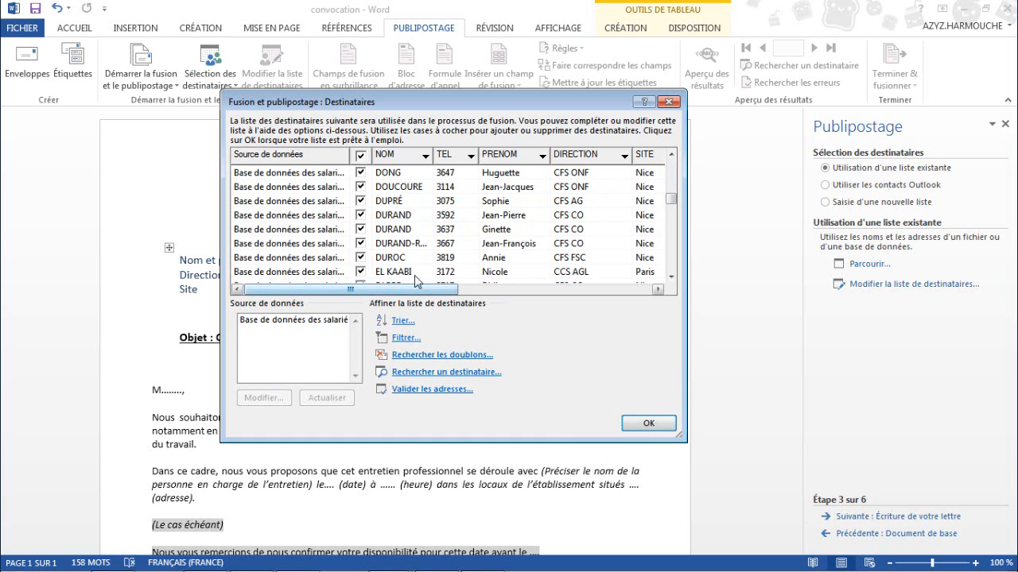
click(645, 423)
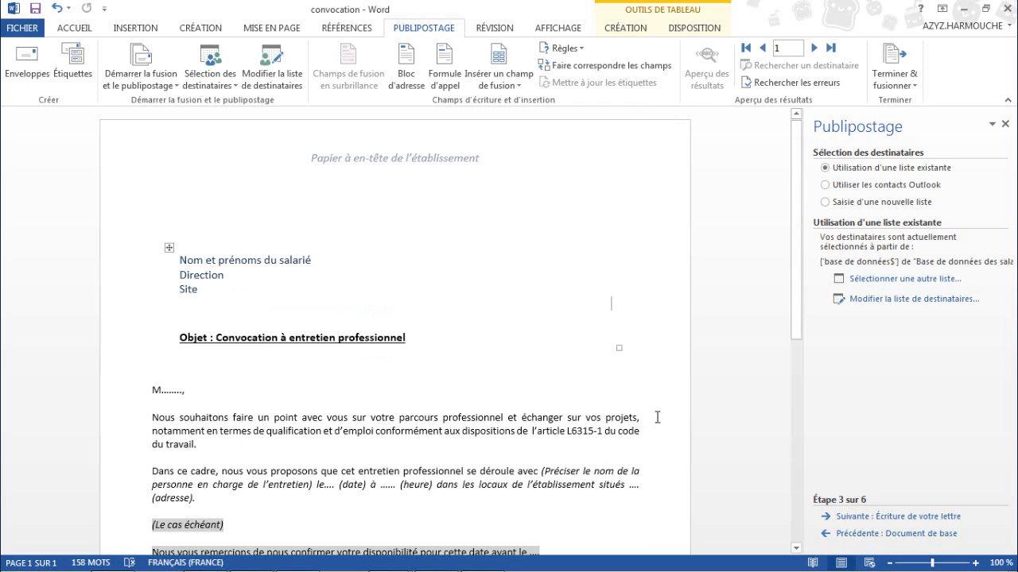
click(870, 518)
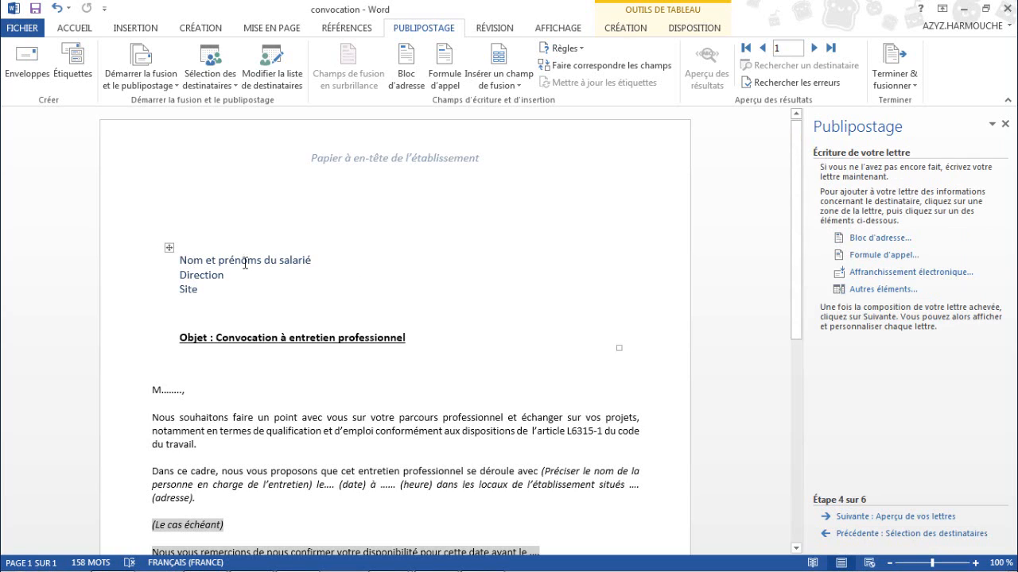
Replace the "Nom et prénoms du salarié" line with the NOM and PRENOM merge fields, separated by a space.
double_click(184, 260)
drag(230, 260, 314, 265)
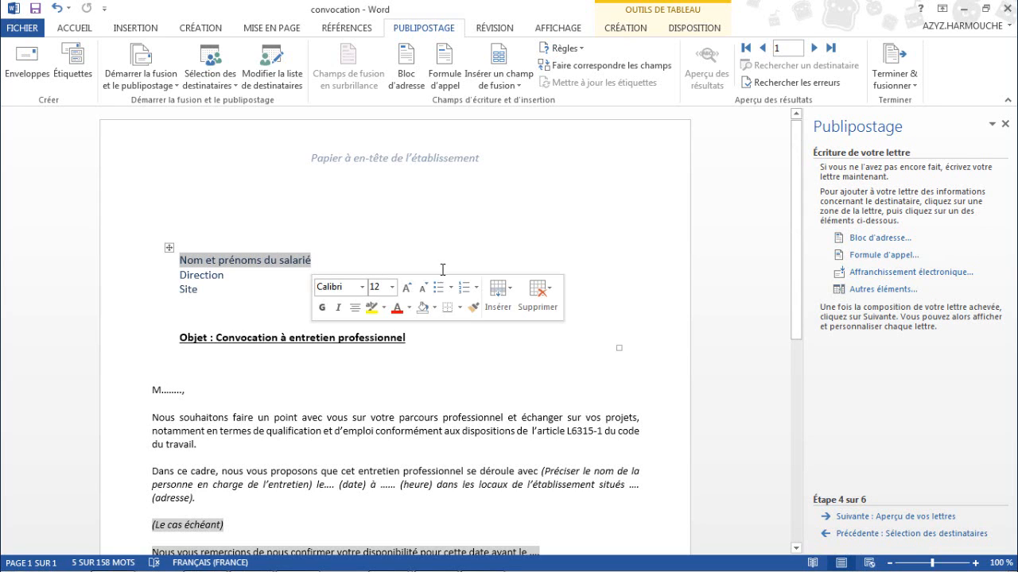
click(883, 290)
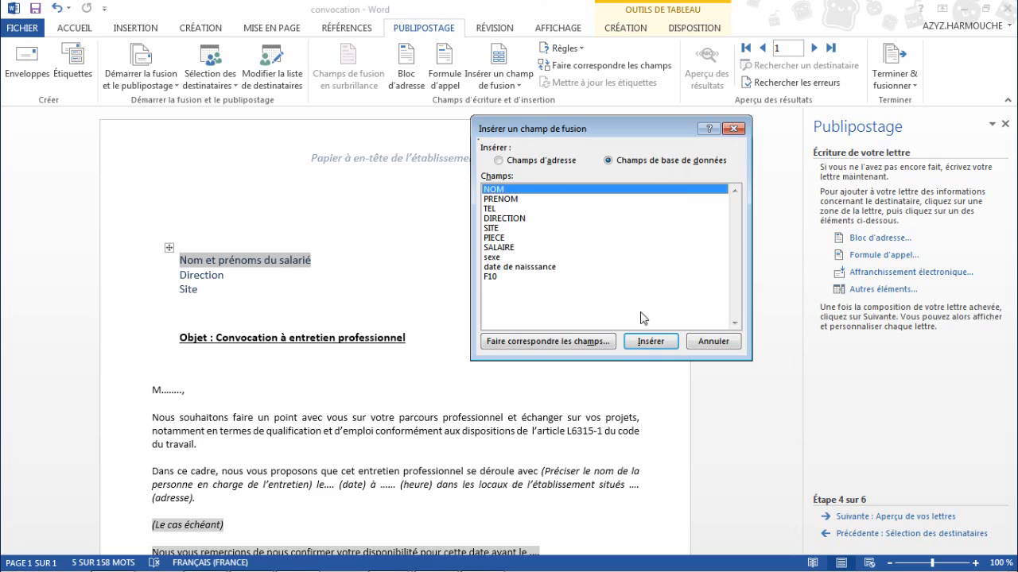
click(659, 344)
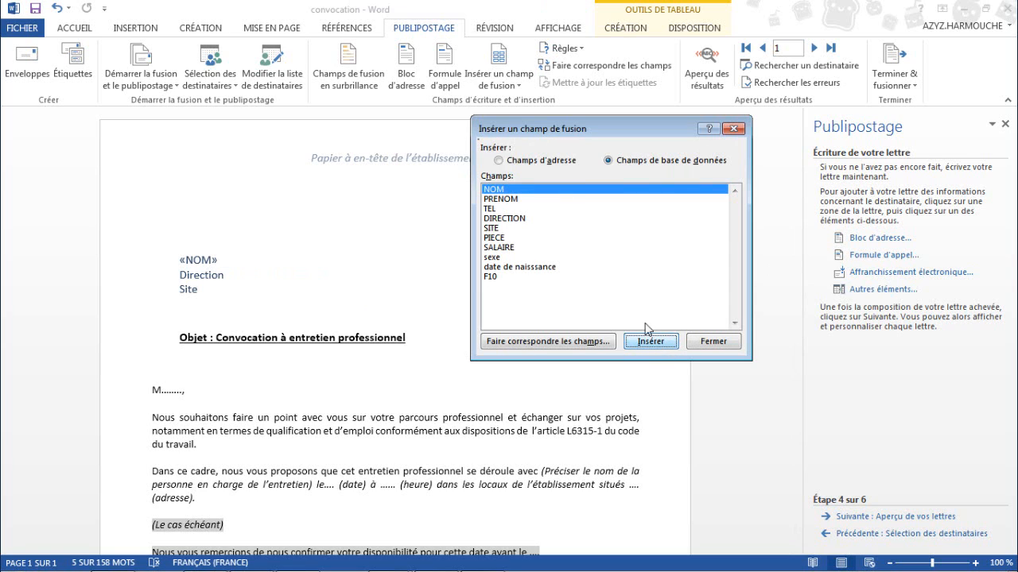
click(503, 199)
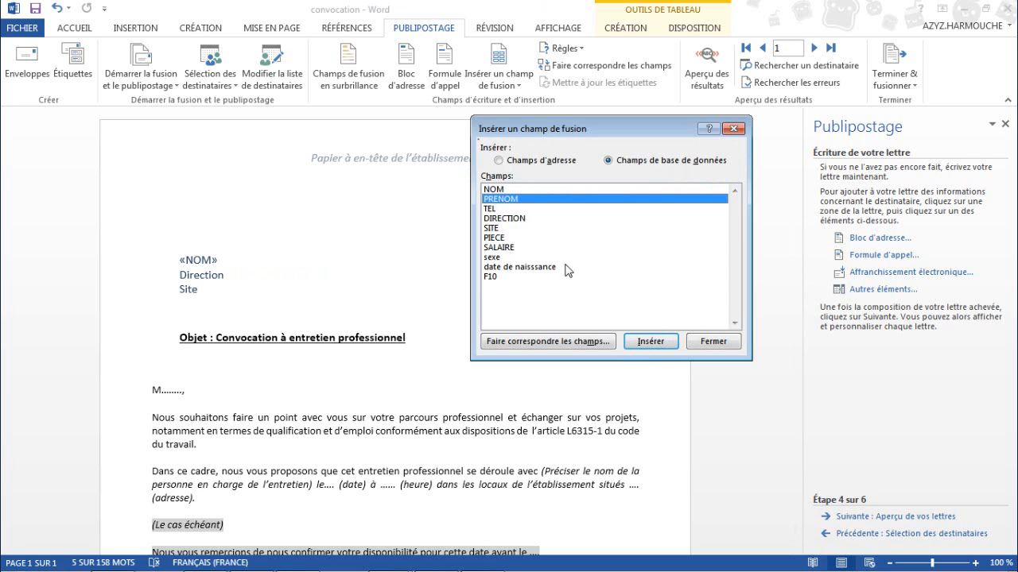
click(651, 343)
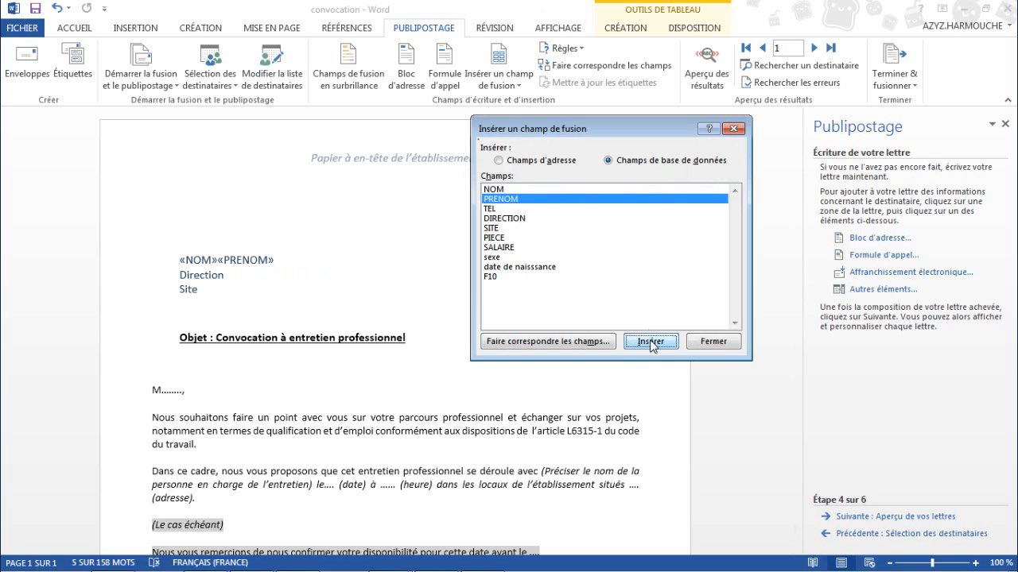
click(714, 343)
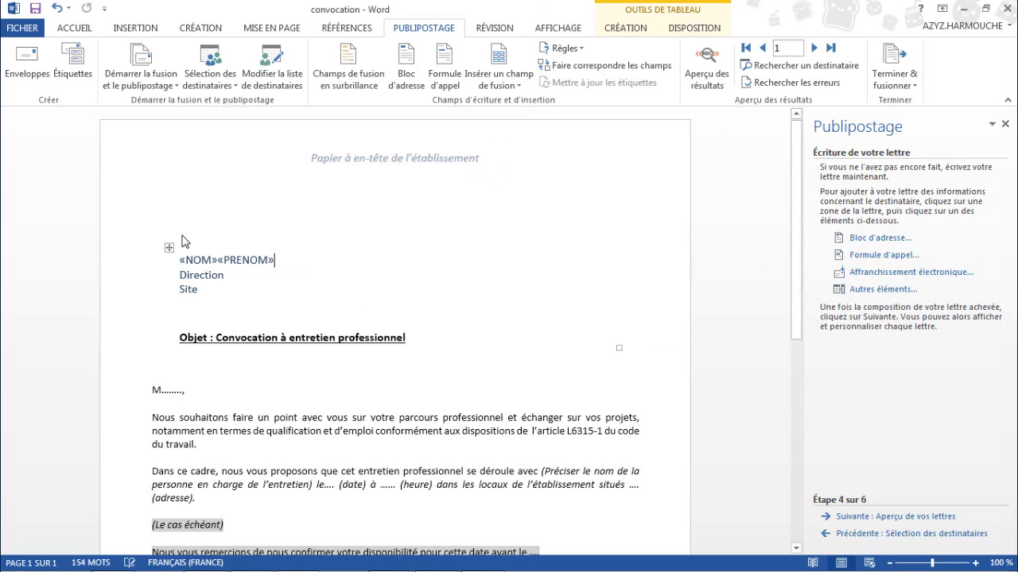
click(220, 261)
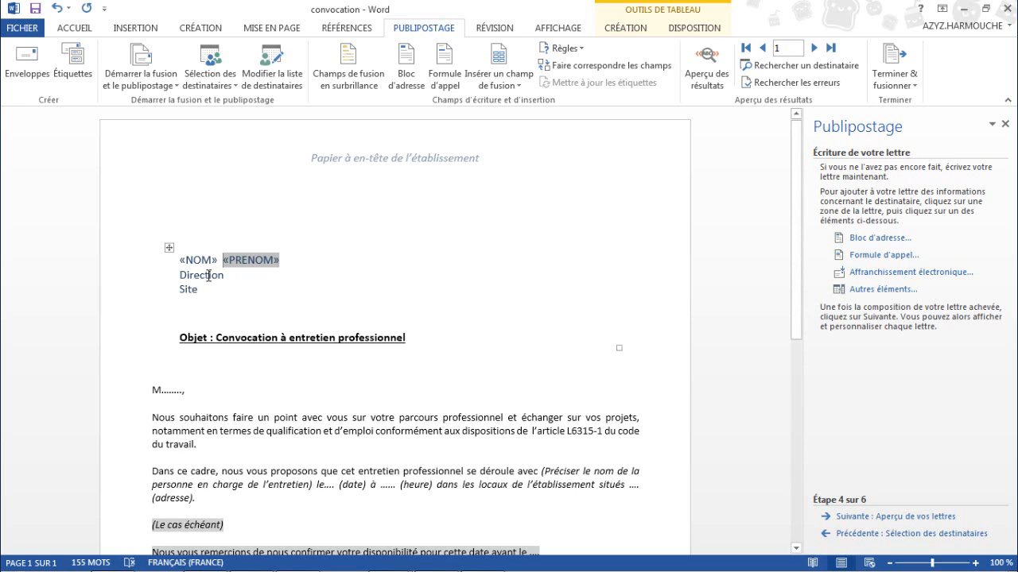
Replace the "Direction" line in the address block with the DIRECTION merge field, keeping "Site" on its own line below.
click(209, 275)
drag(214, 276, 178, 276)
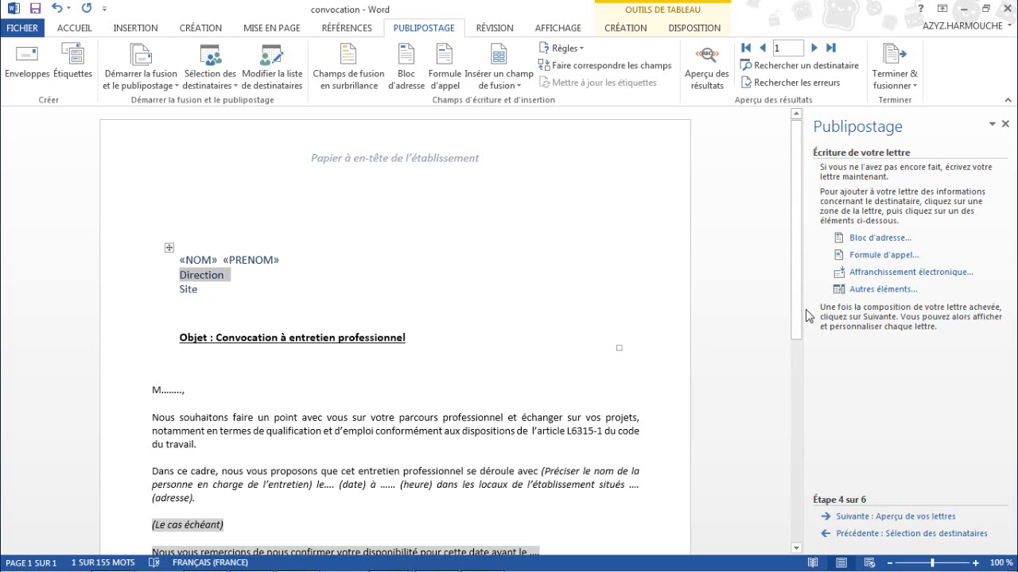
click(874, 290)
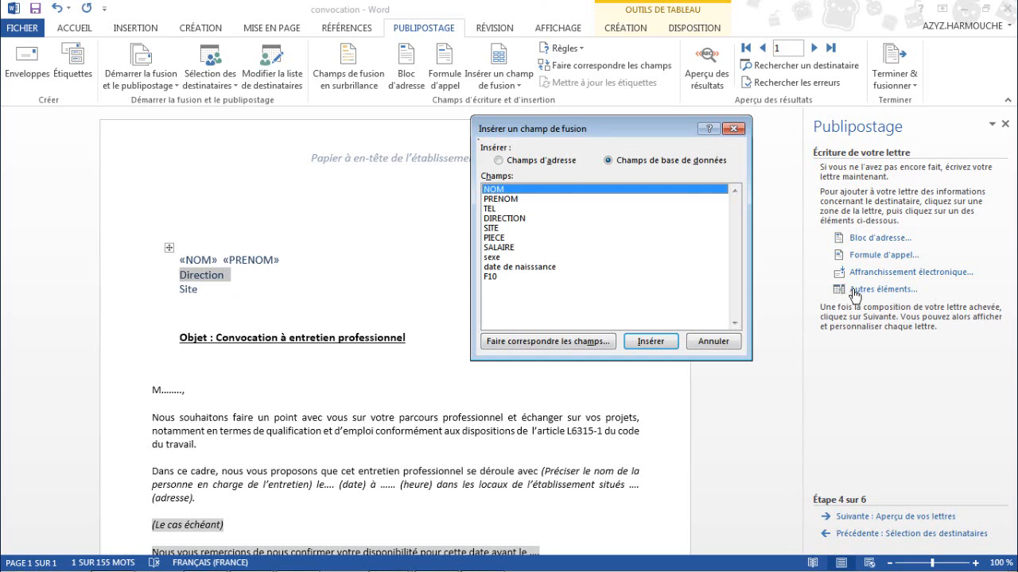
click(507, 219)
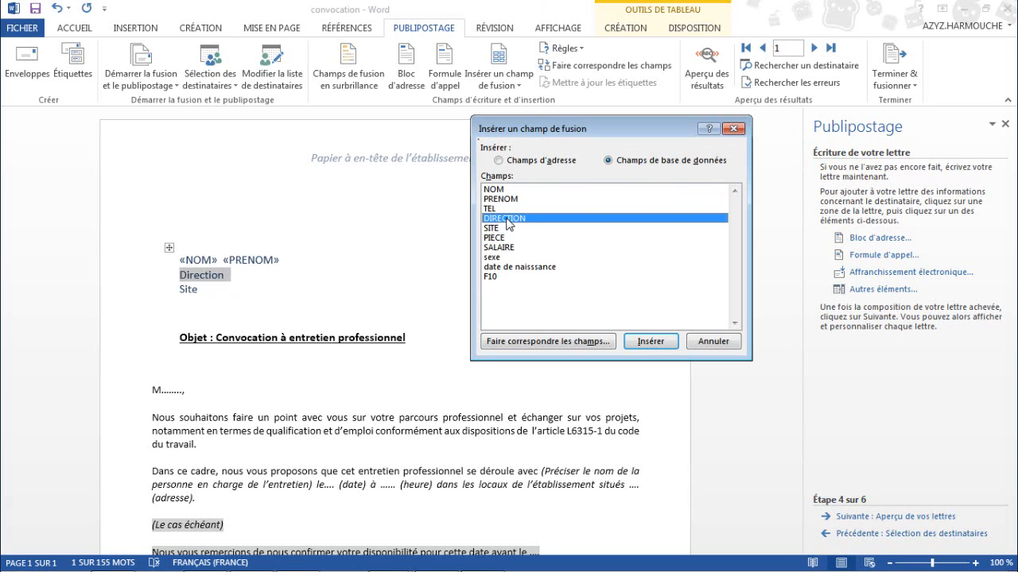
click(650, 342)
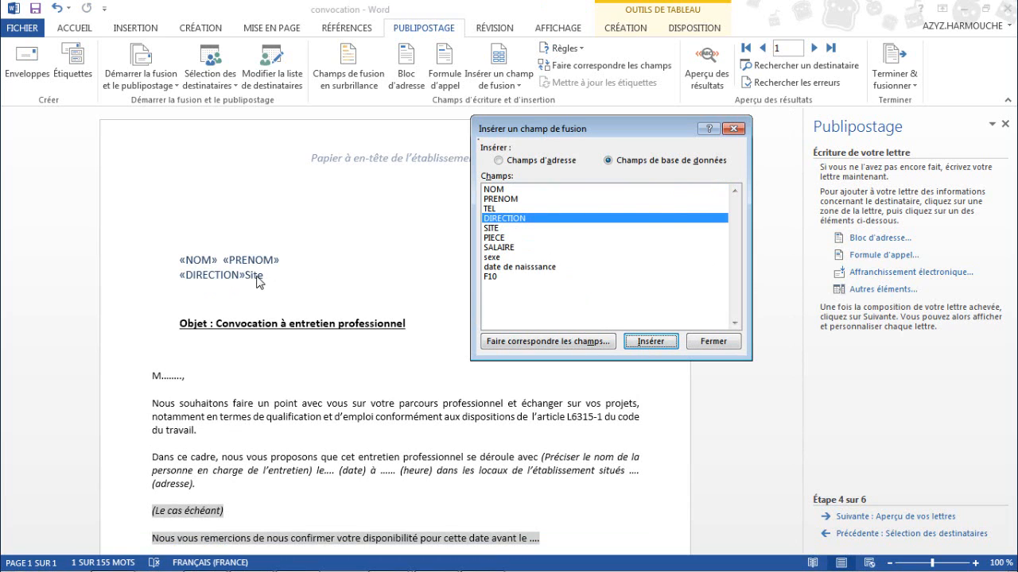
click(713, 342)
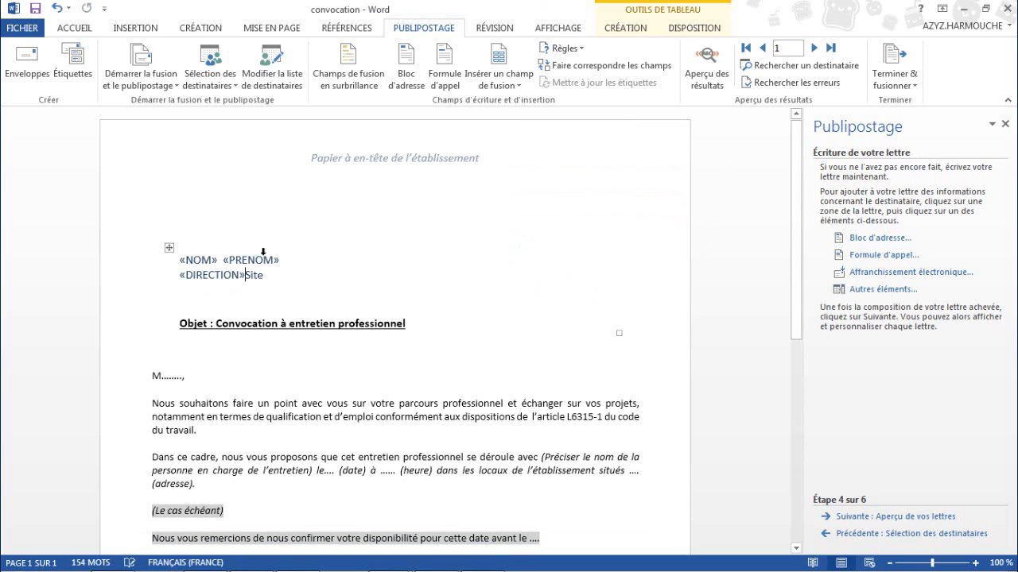
key(Return)
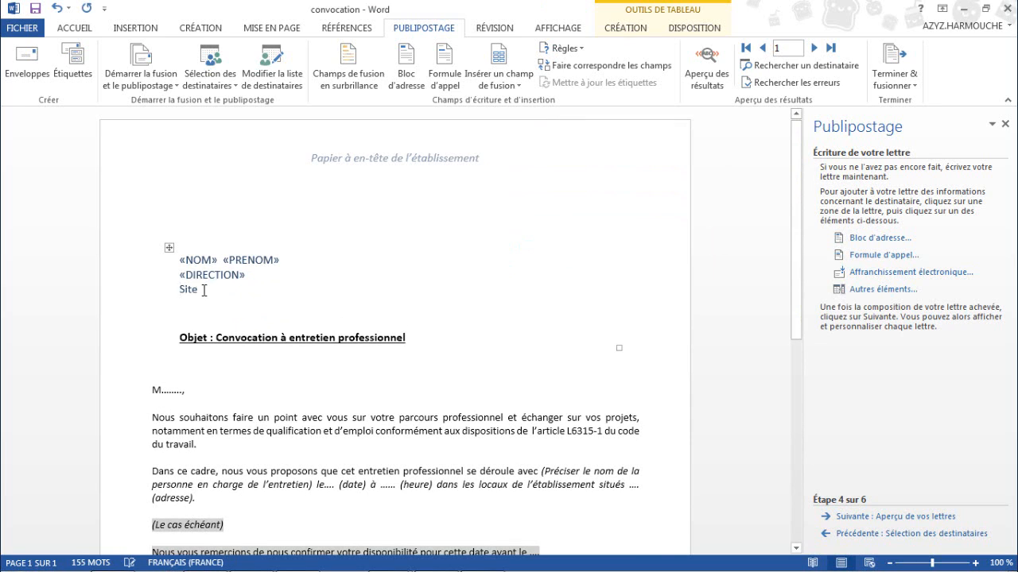
Replace the "Site" line with the SITE merge field and left-align it under the DIRECTION field.
drag(197, 291, 178, 291)
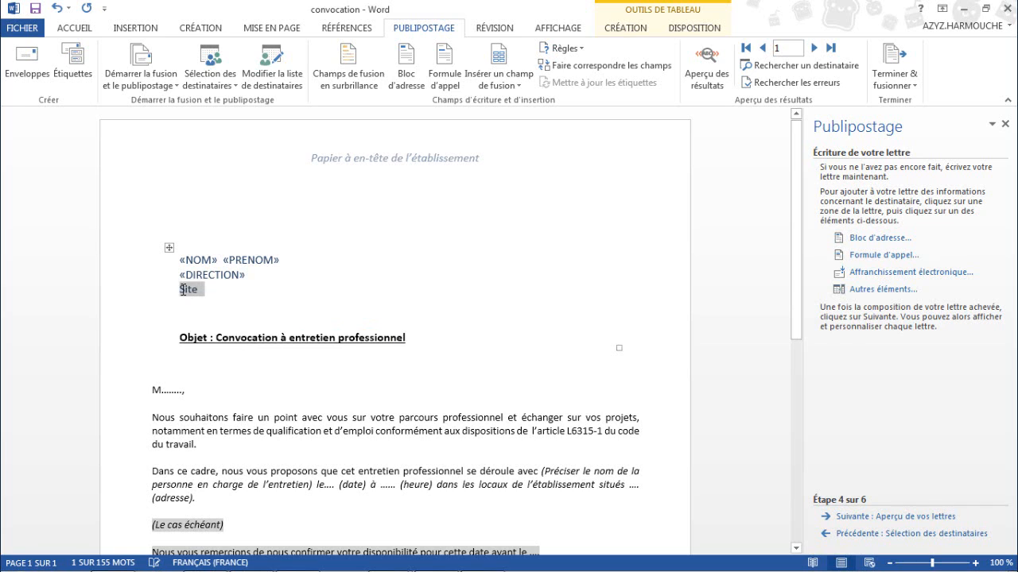
click(884, 290)
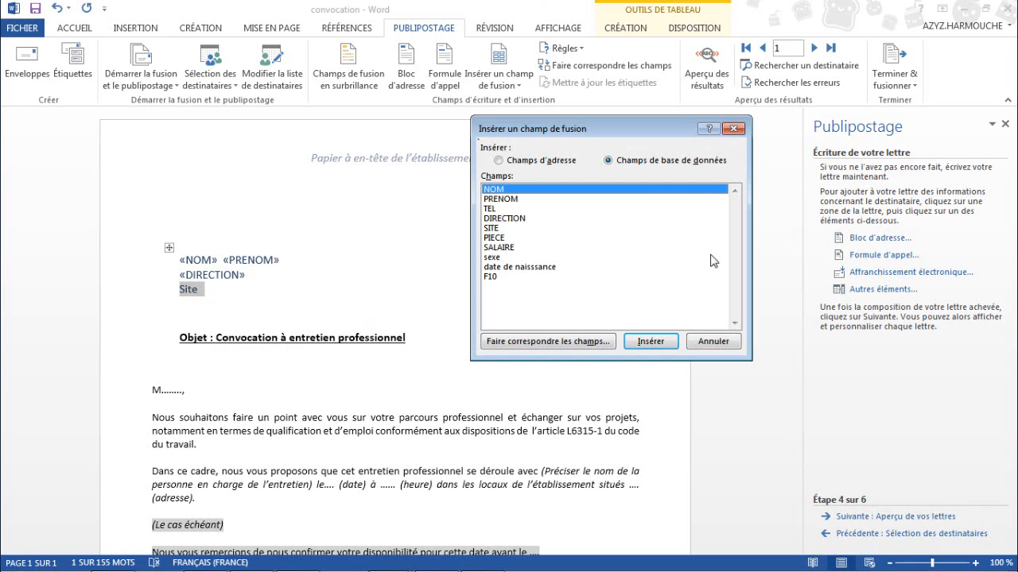
click(496, 228)
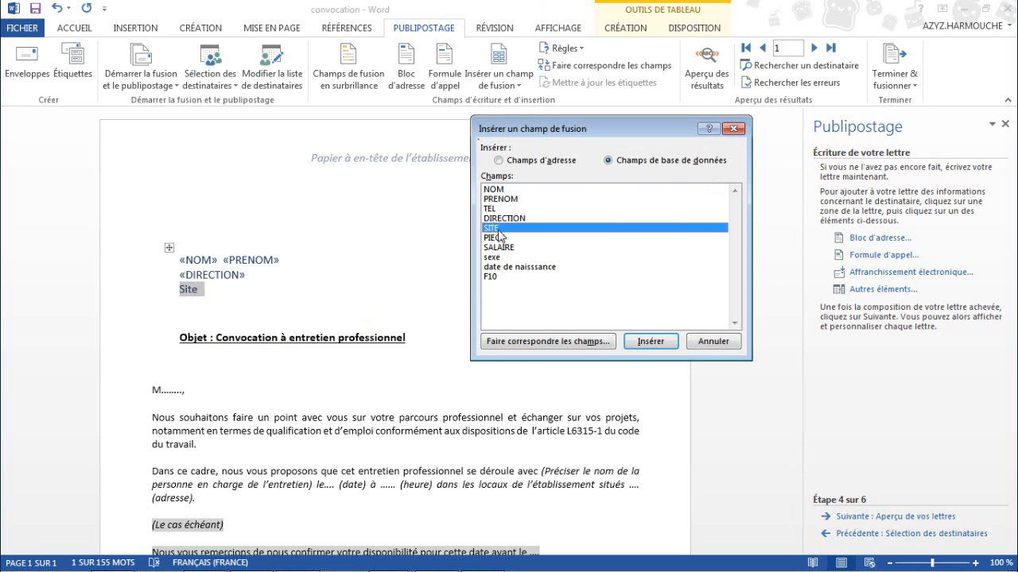
click(650, 341)
click(711, 342)
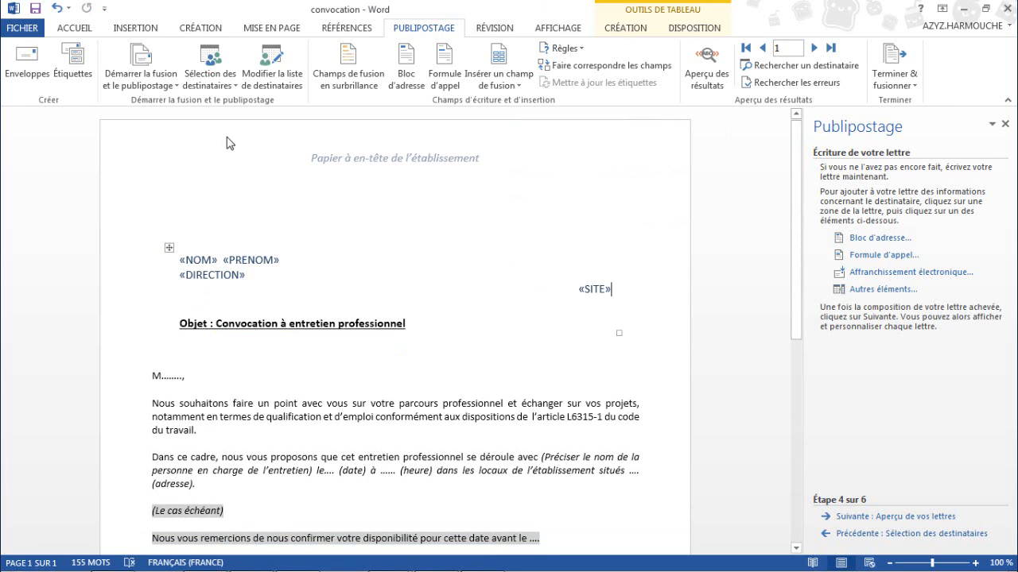
click(73, 36)
click(385, 78)
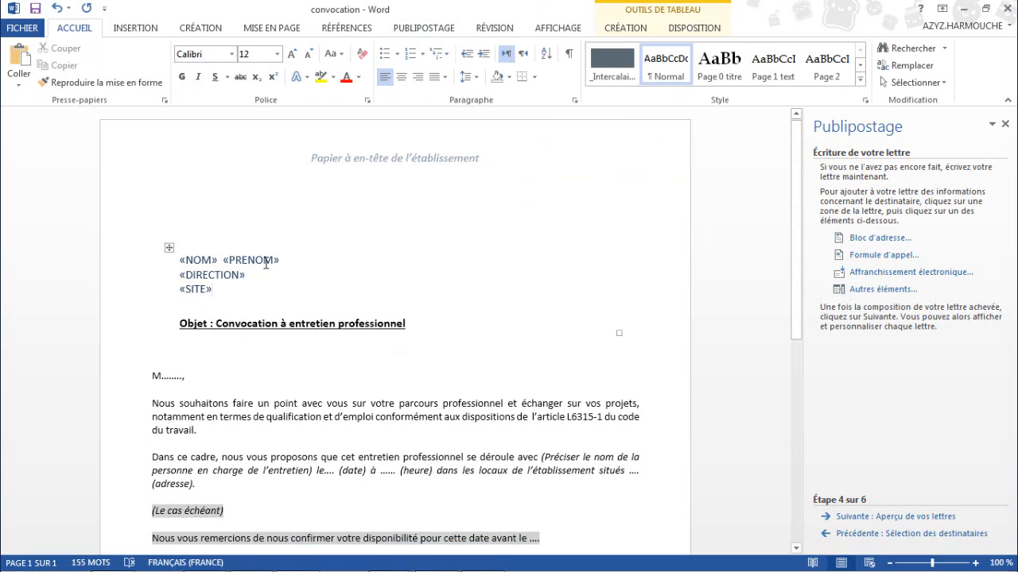
click(435, 32)
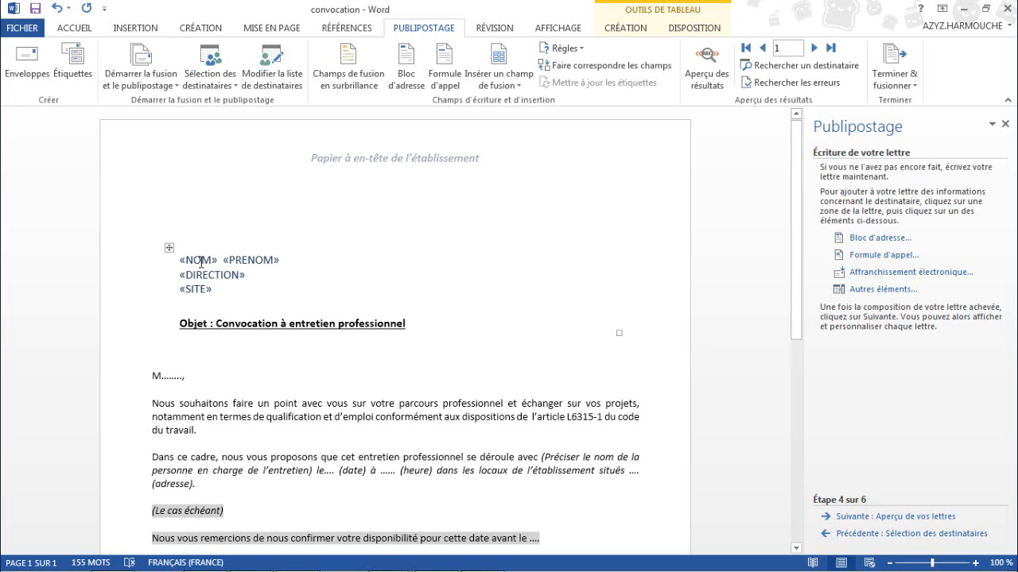
Switch to the "Base de données des salariés" workbook in Excel, examine its first records from A2, and return to the Word letter.
mouse_move(385, 568)
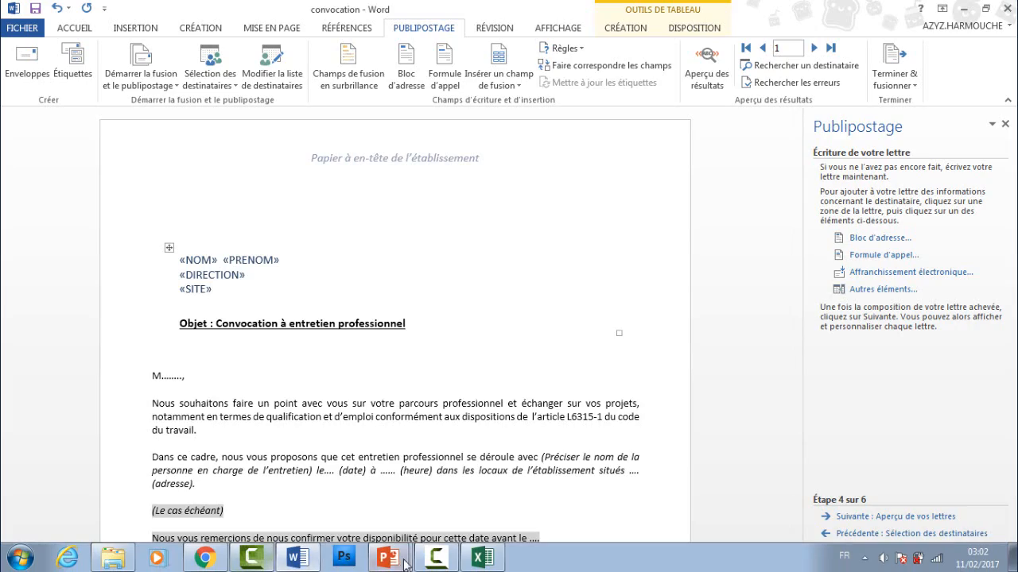
click(483, 559)
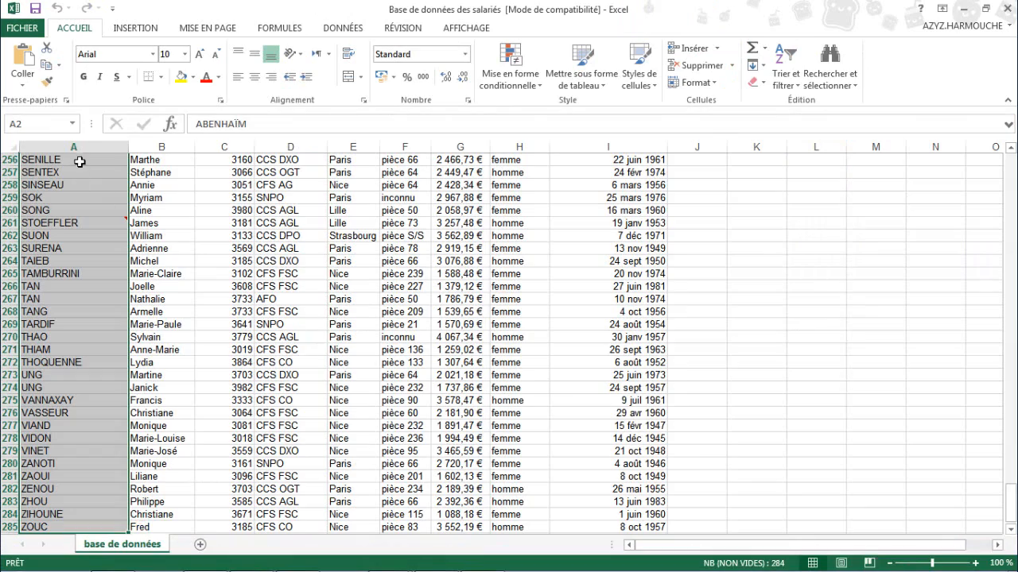
drag(1010, 474, 1011, 163)
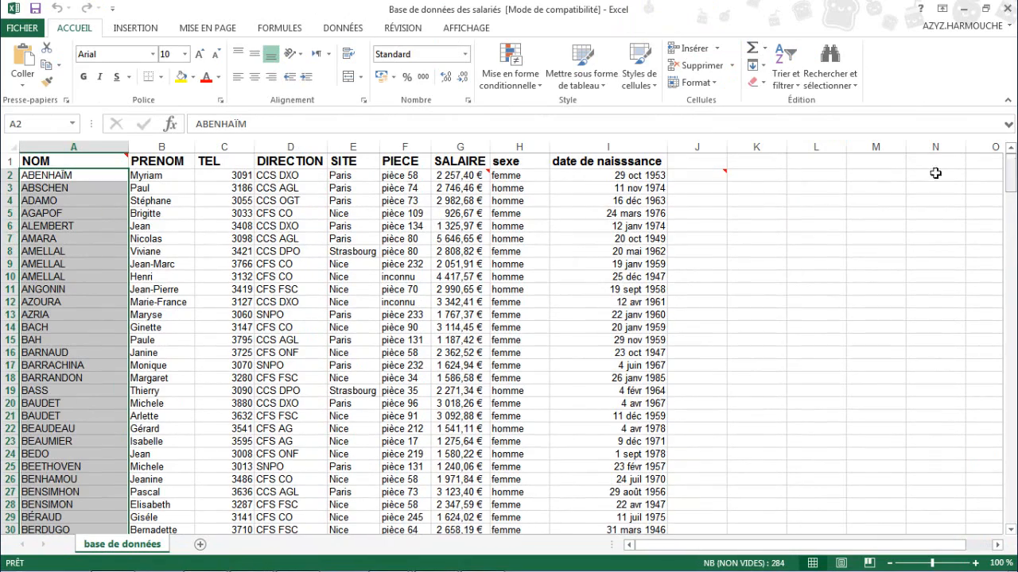
click(58, 181)
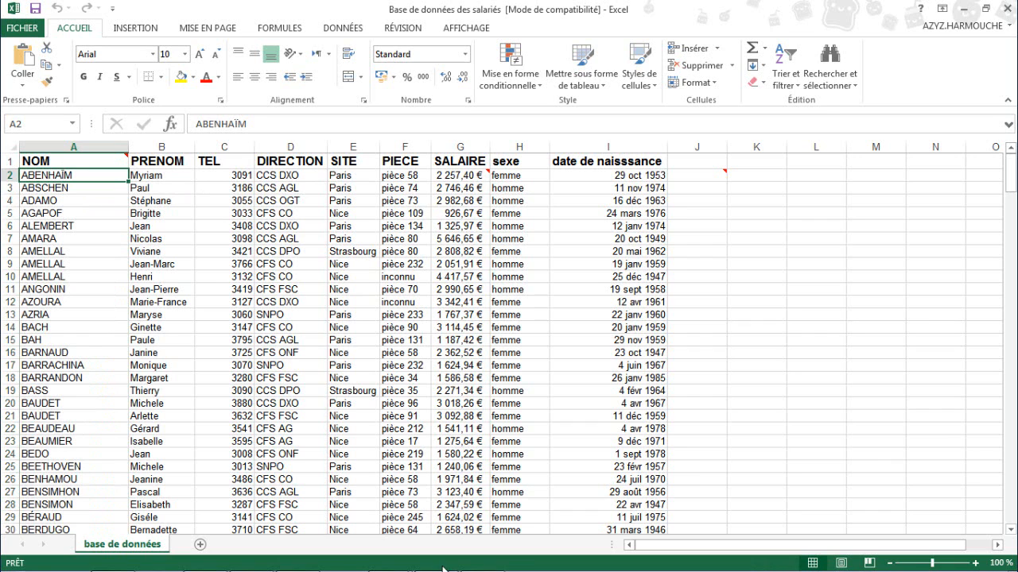
mouse_move(444, 569)
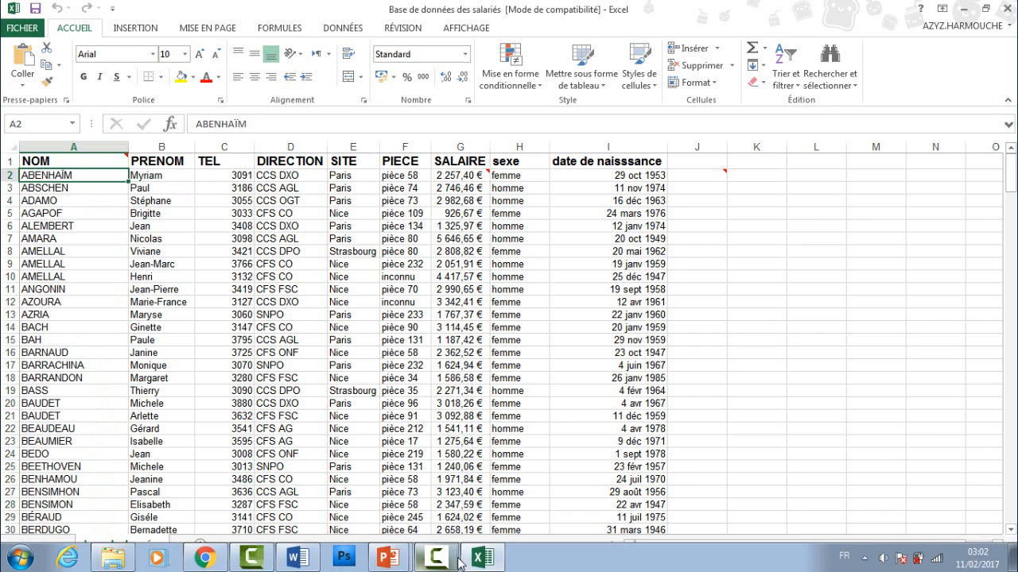
click(296, 558)
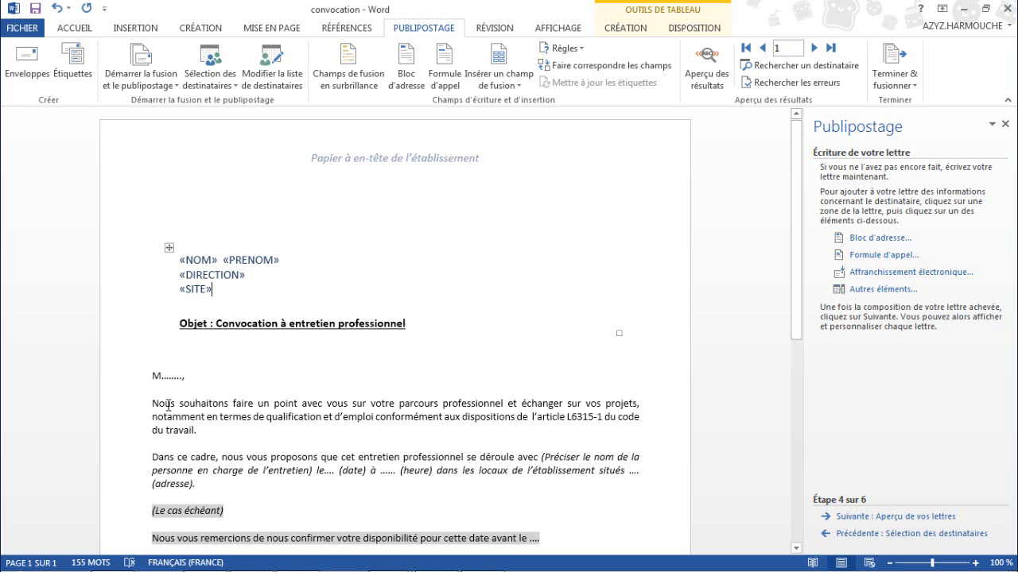
Replace the dots after "M" in the salutation with the NOM merge field, keeping the comma.
drag(162, 377, 182, 377)
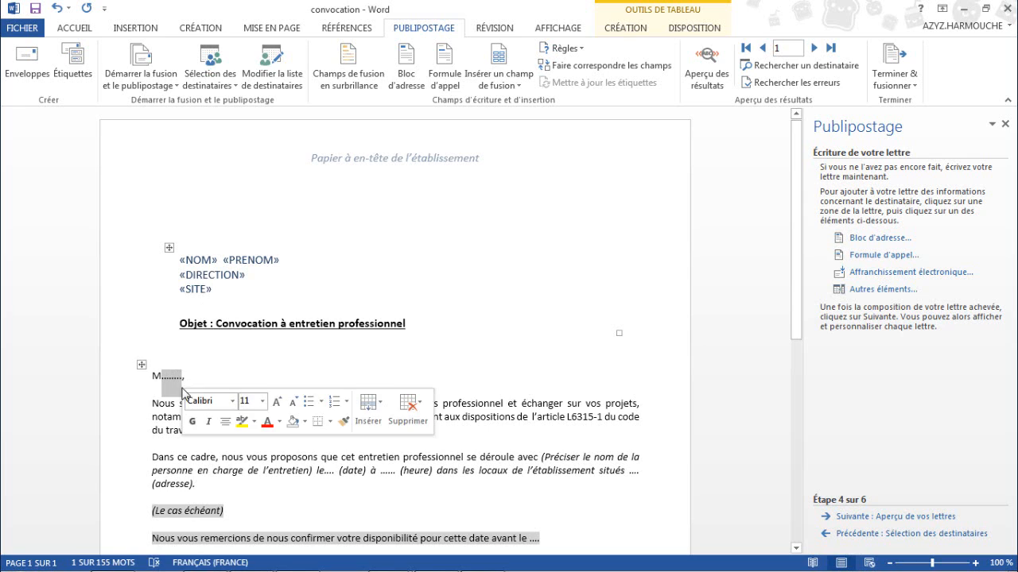
click(874, 299)
click(646, 340)
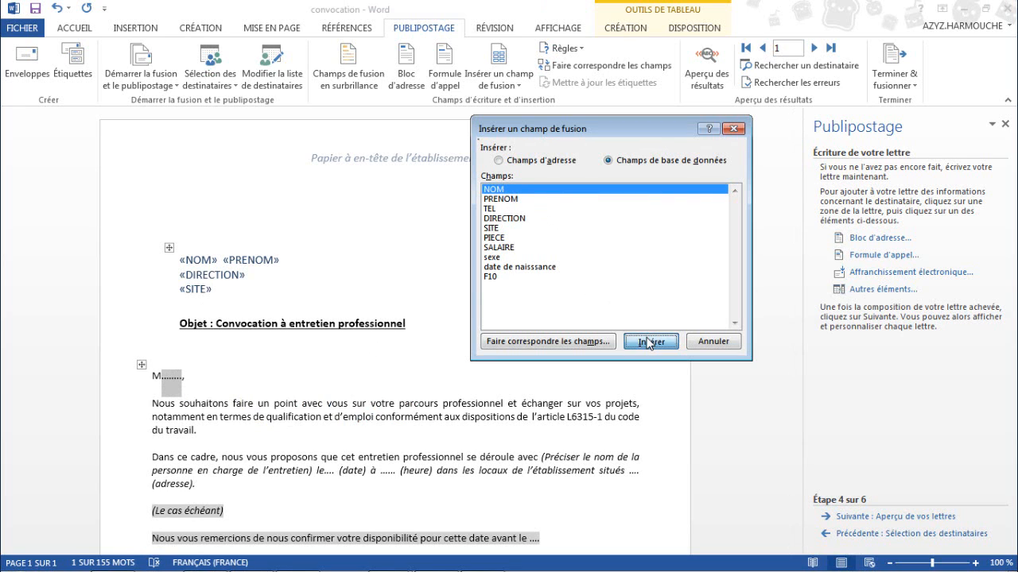
click(723, 341)
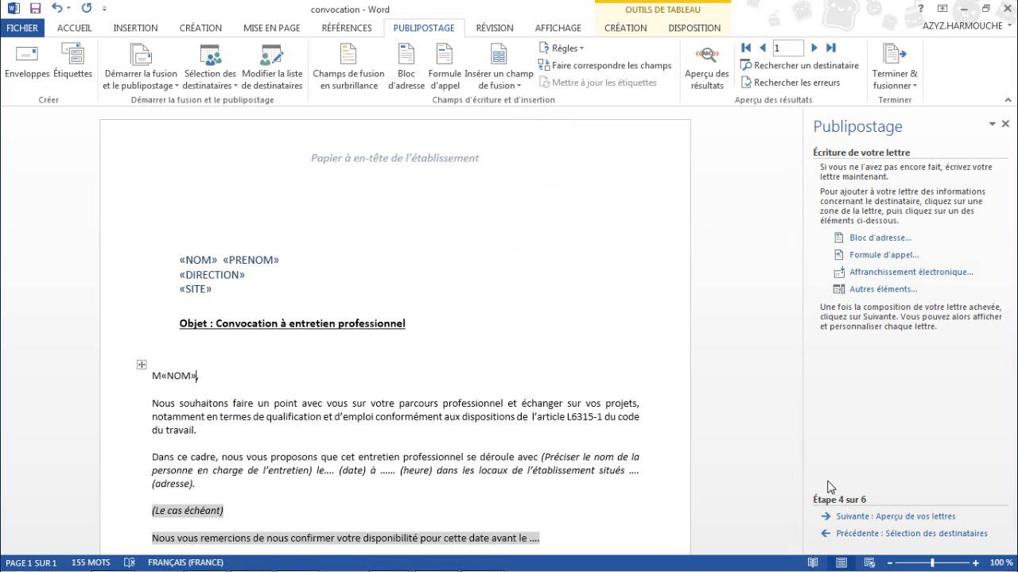
Preview the merged letter, return to the writing stage and add a space and a period between "M" and the NOM field.
click(892, 524)
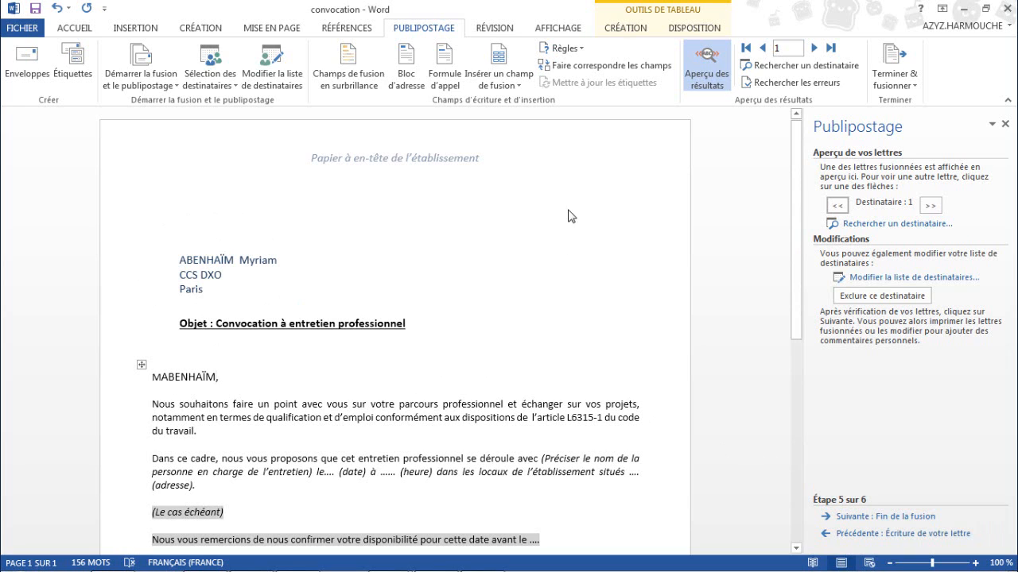
click(853, 534)
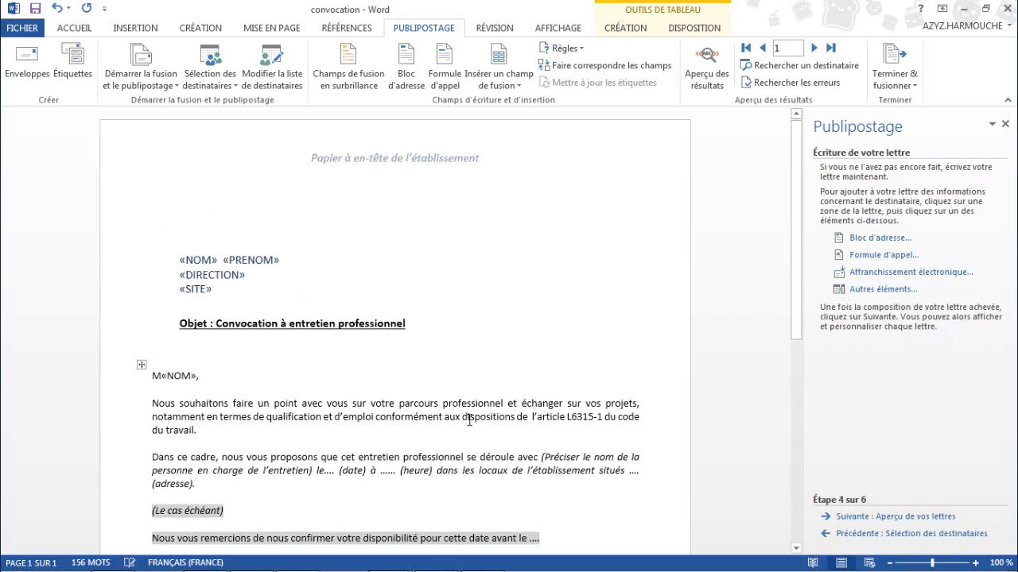
click(163, 375)
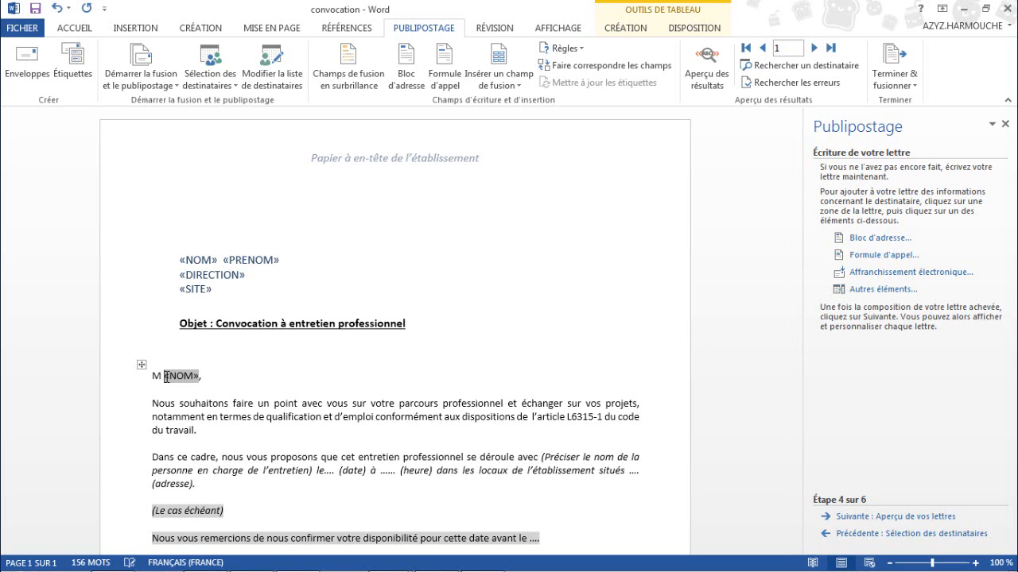
text(;)
key(BackSpace)
text(.)
Preview the merged letters one by one up to recipient 18, jump to the last record and step back to recipient 284.
click(860, 518)
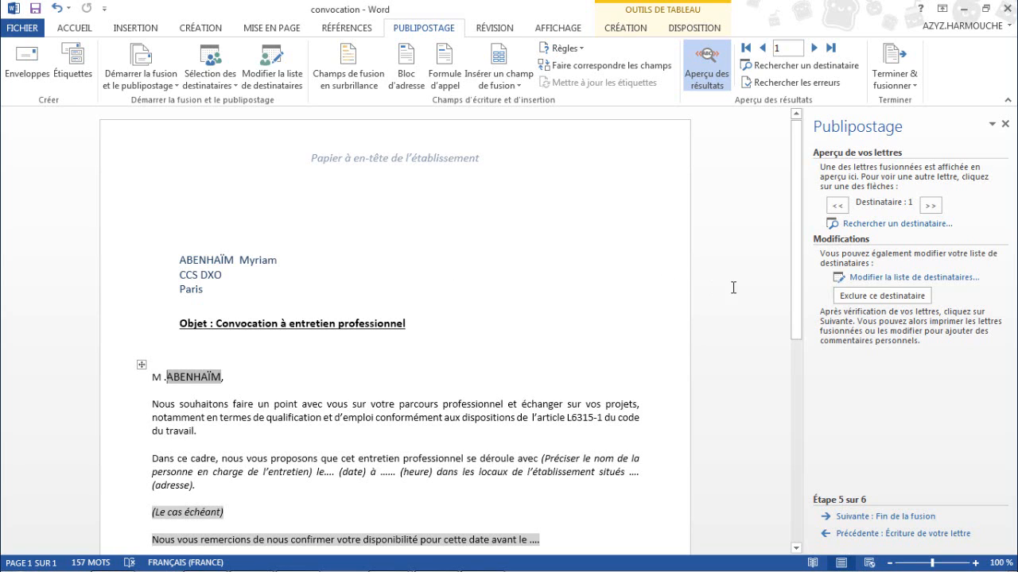
click(932, 208)
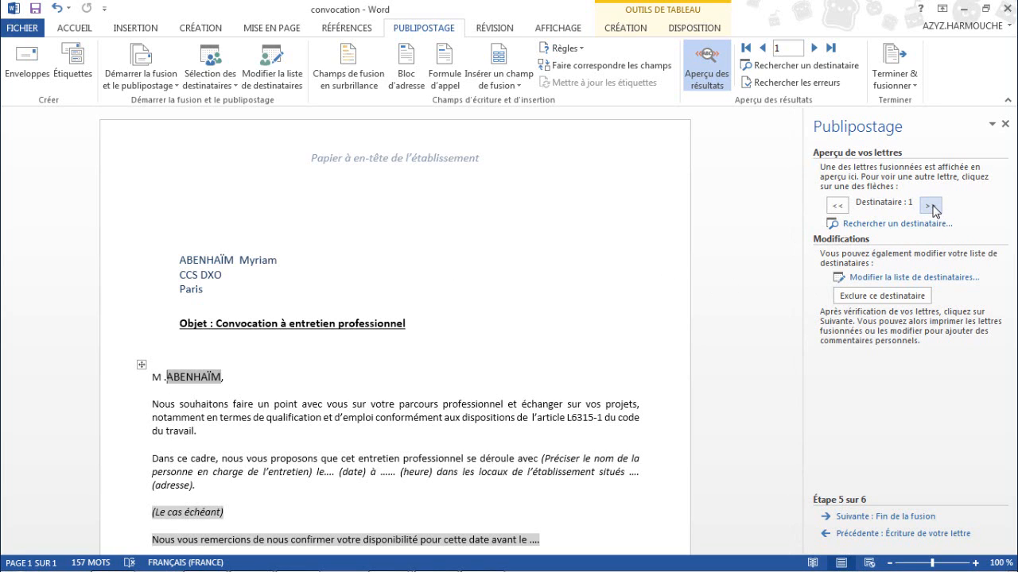
click(932, 207)
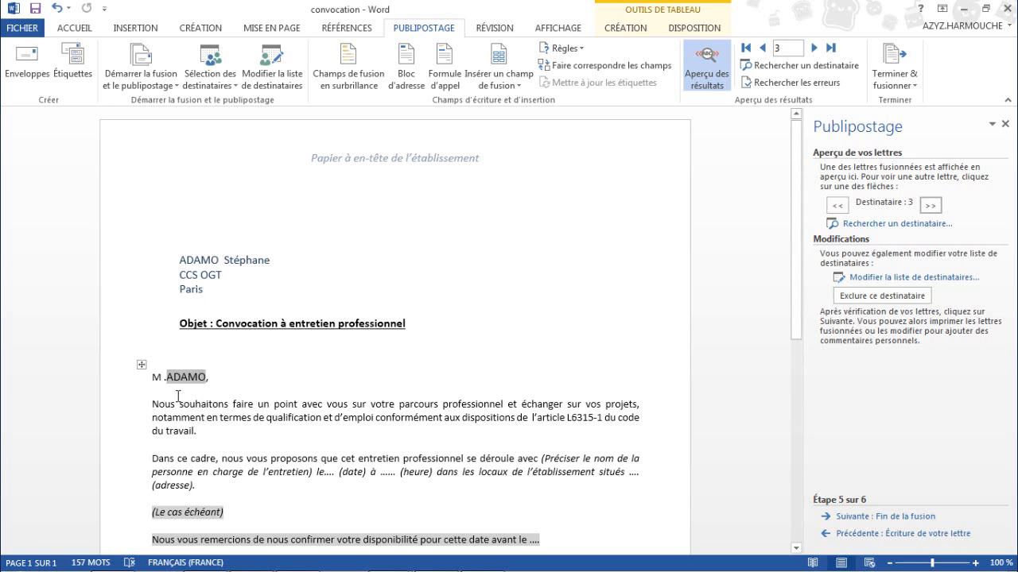
click(932, 206)
click(932, 206)
click(931, 206)
click(931, 206)
click(931, 206)
click(931, 206)
click(932, 206)
click(932, 206)
click(932, 206)
click(932, 206)
click(933, 206)
click(933, 206)
click(934, 205)
click(933, 206)
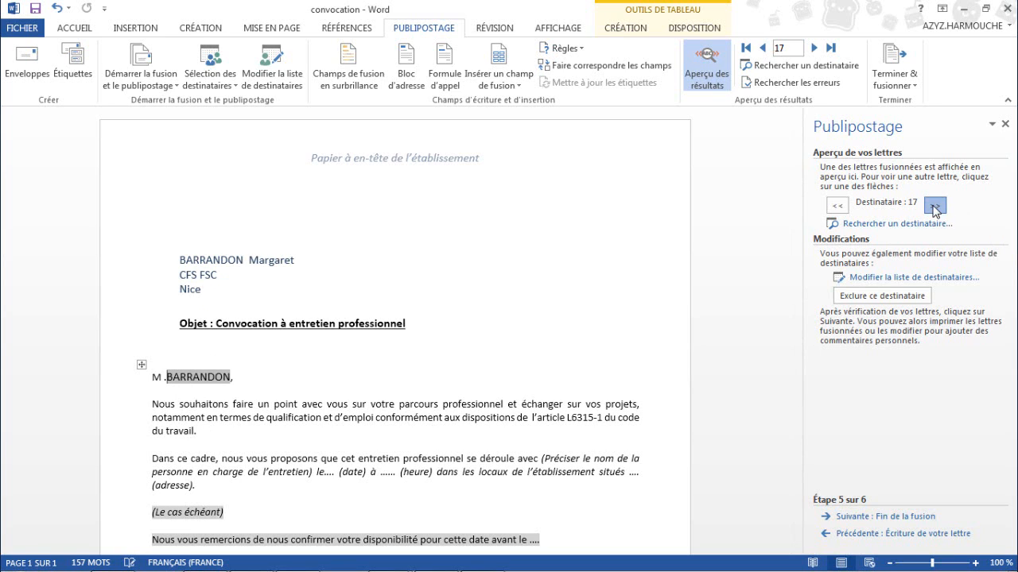
click(934, 208)
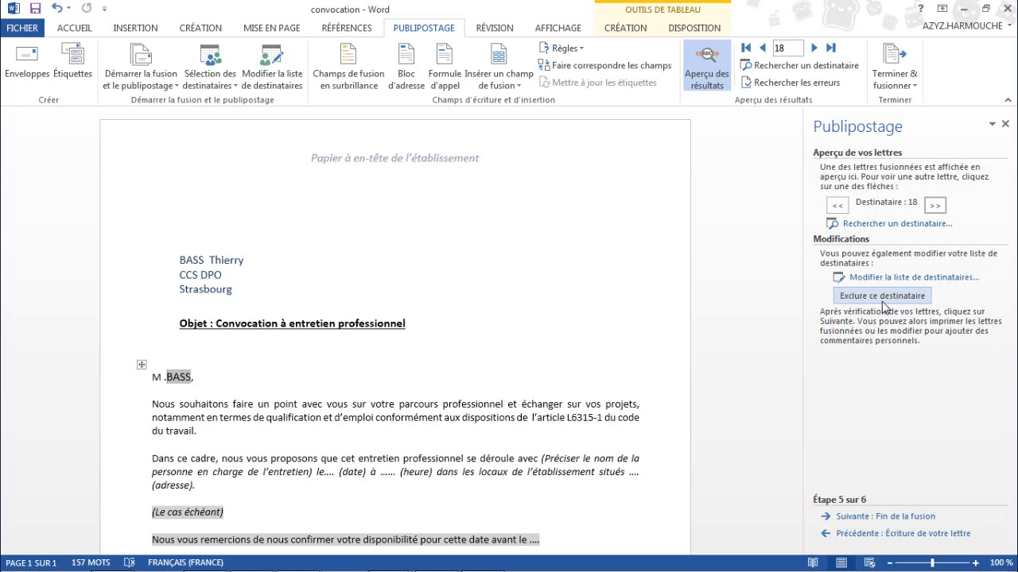
click(831, 49)
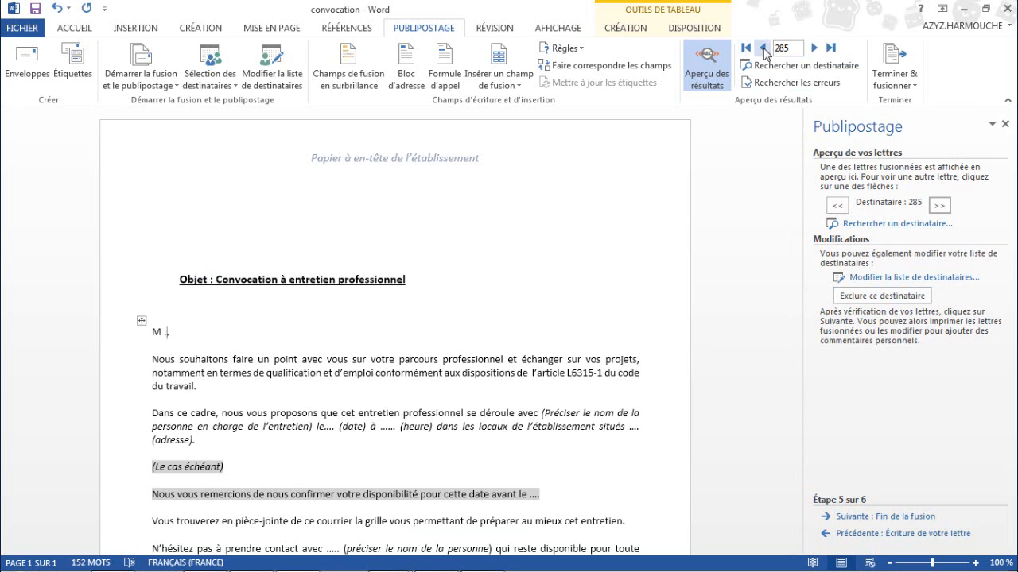
click(764, 49)
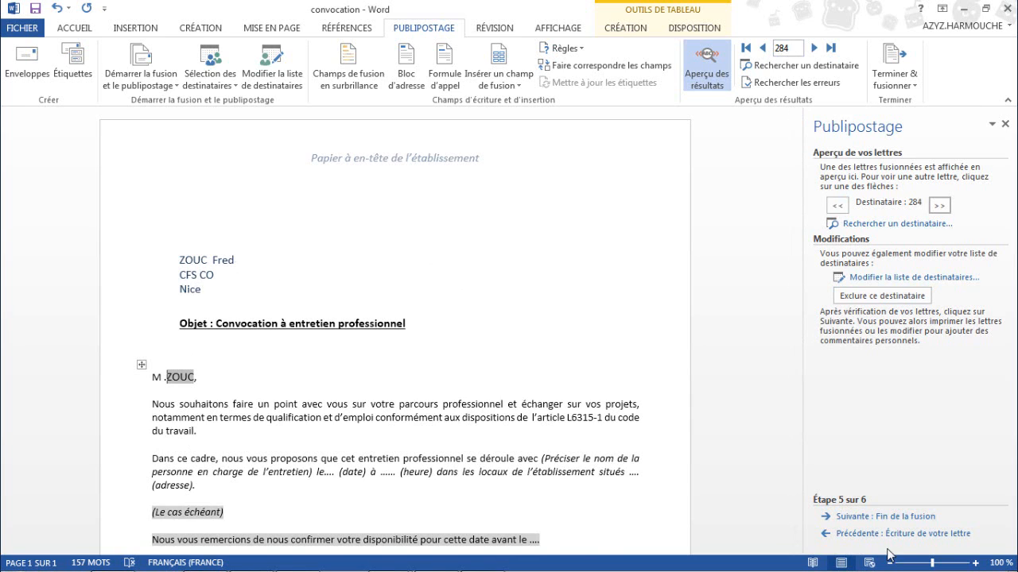
Advance to the final merge stage and merge all records into a new document of individual letters.
click(893, 517)
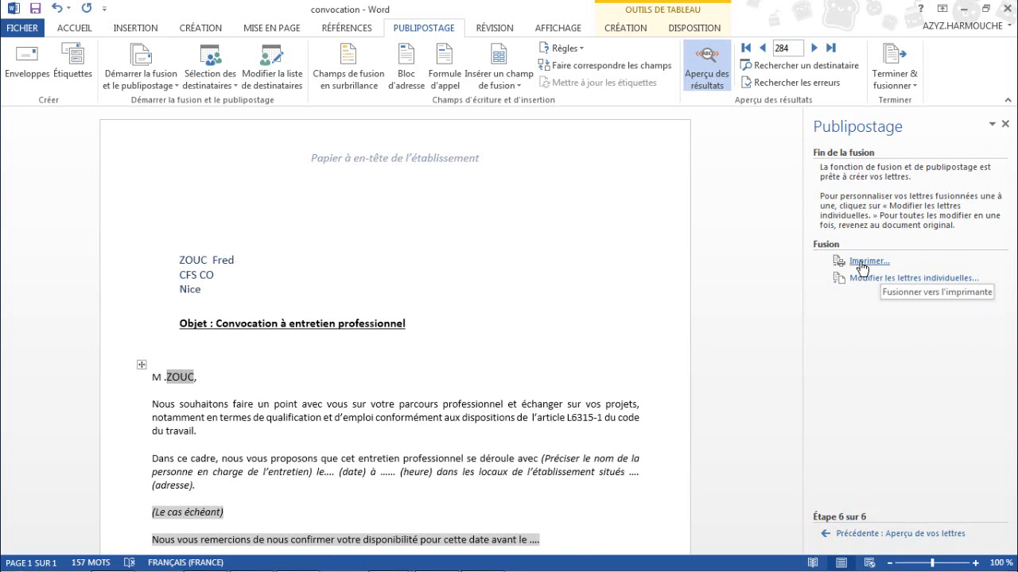
click(892, 280)
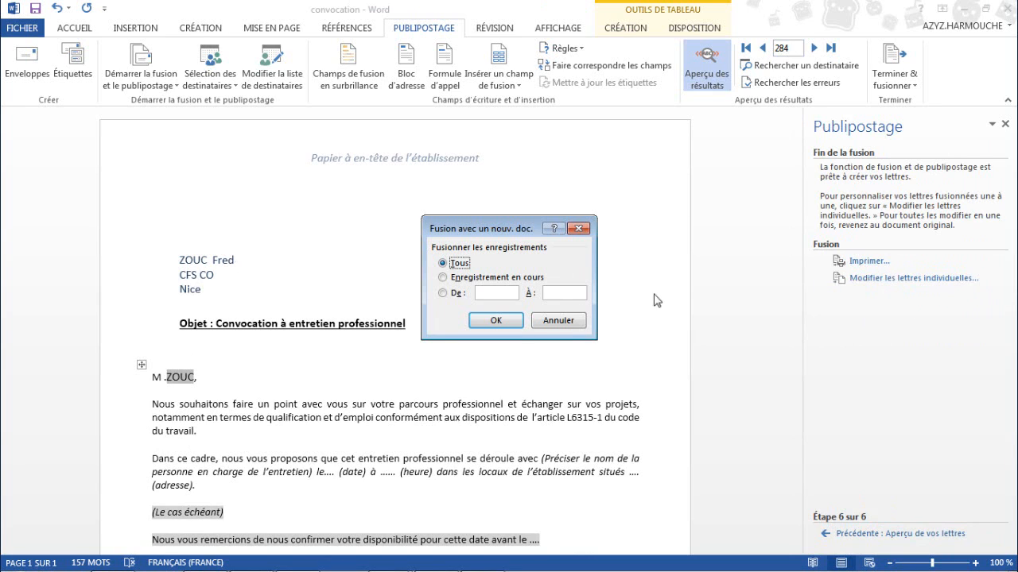
click(495, 320)
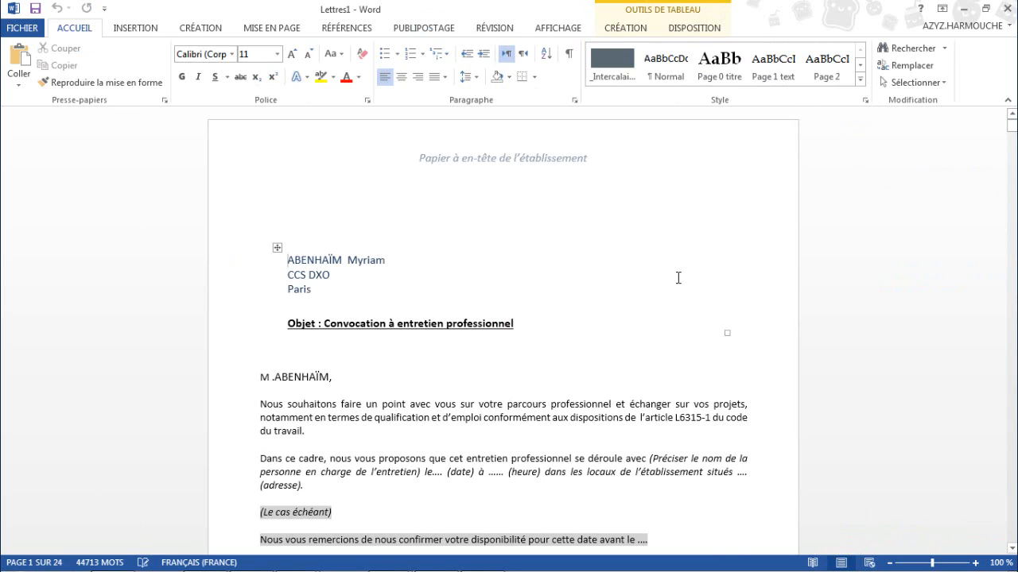
Examine the individual letters throughout the merged document, checking the address blocks, salutations and closing text.
click(1014, 131)
drag(1014, 132, 1010, 416)
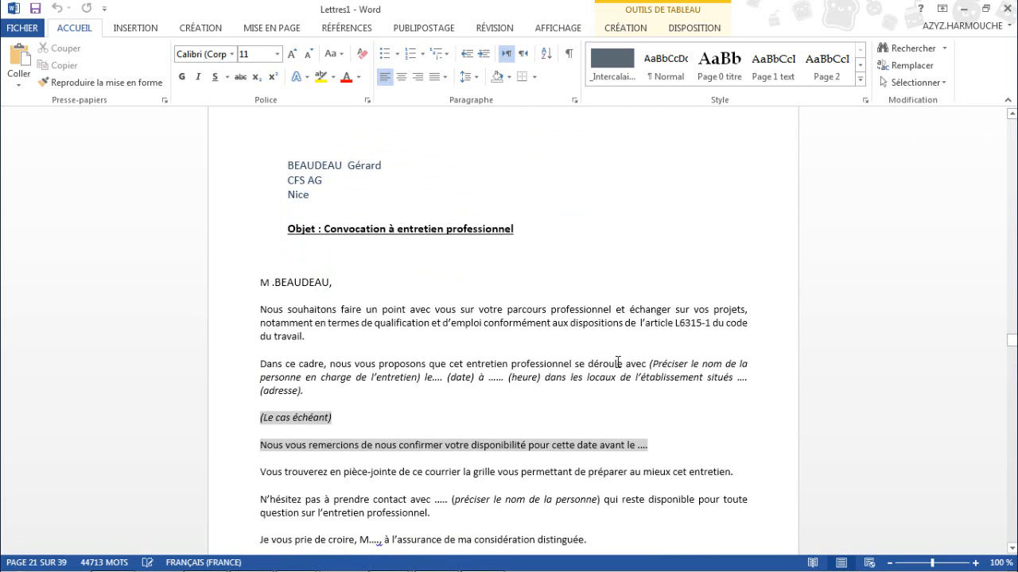
scroll(617, 362, down, 6)
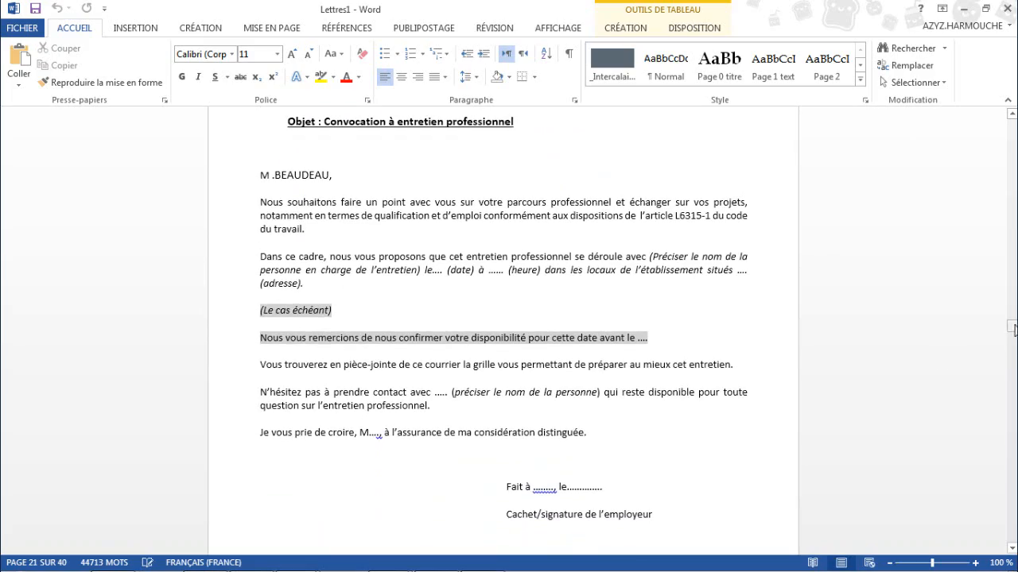
scroll(503, 331, down, 20)
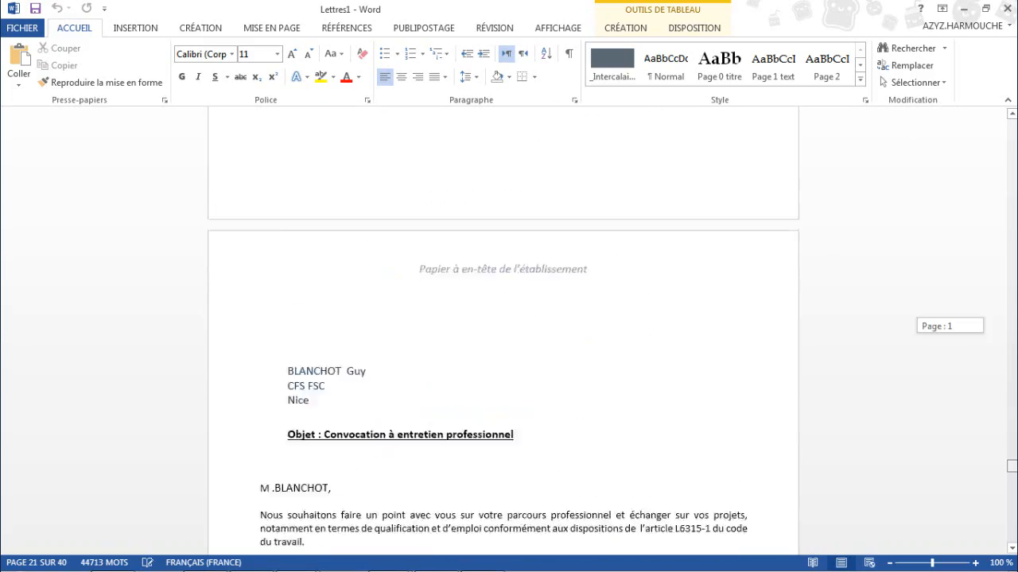
scroll(503, 331, down, 8)
drag(1012, 500, 1011, 422)
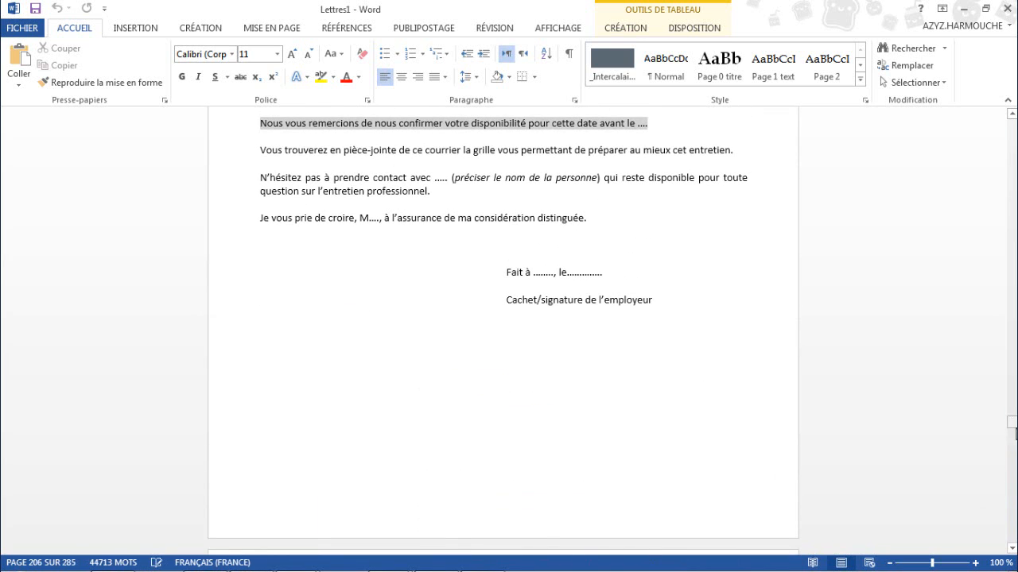
scroll(930, 229, down, 1)
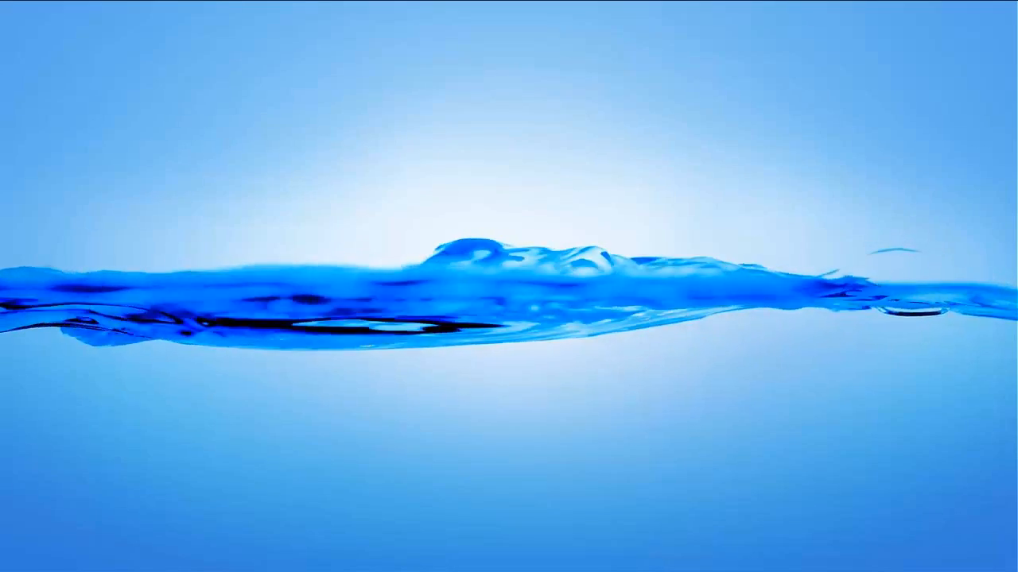